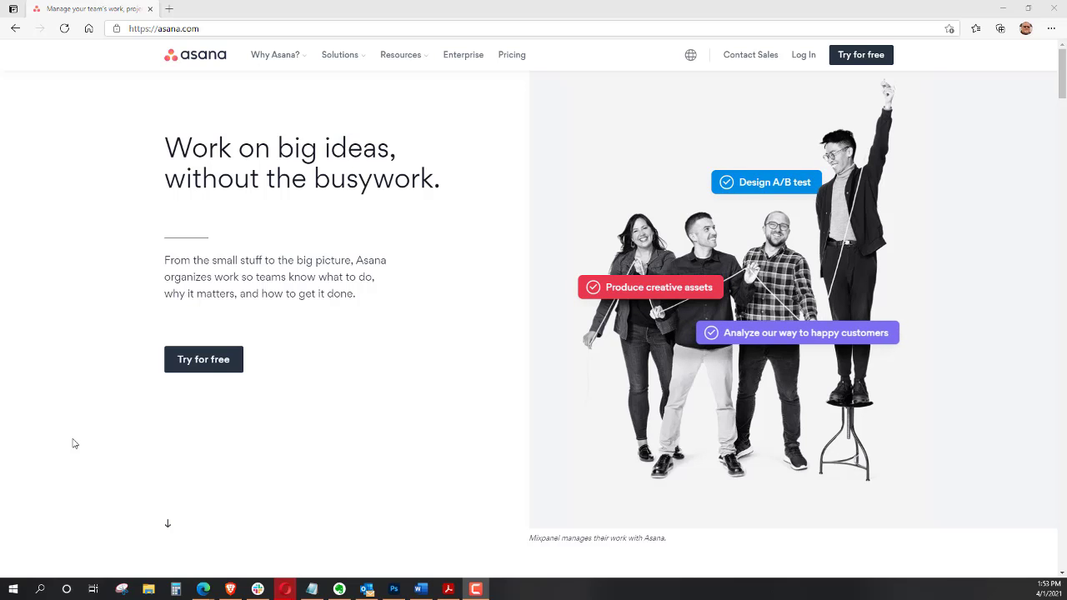
# Browse the Asana homepage's feature sections, from list and timeline views to integrations and reporting
pyautogui.scroll(-8, 389, 373)
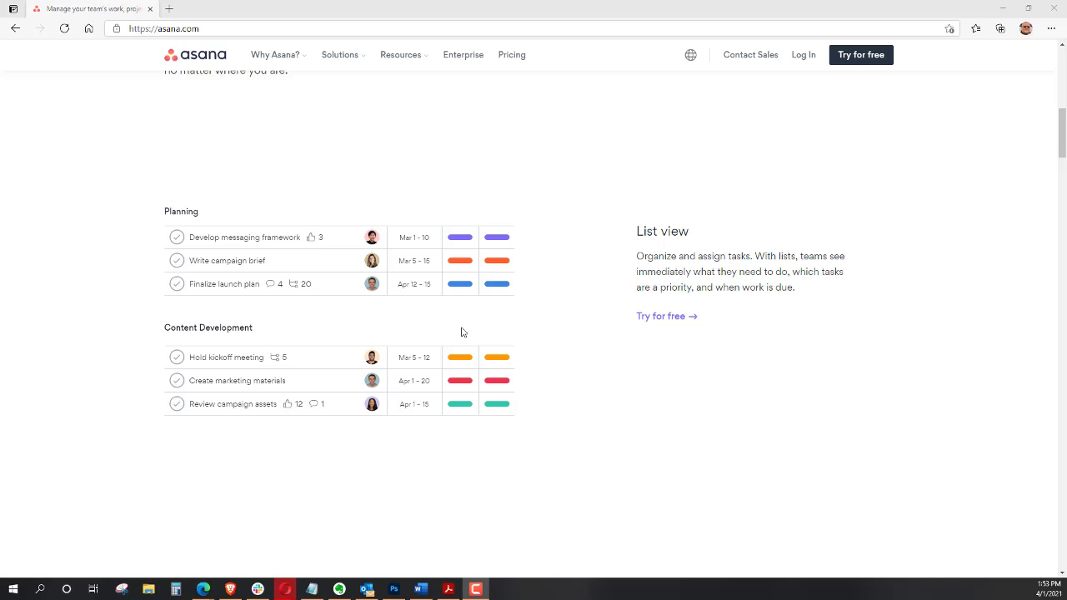
pyautogui.scroll(-4, 461, 332)
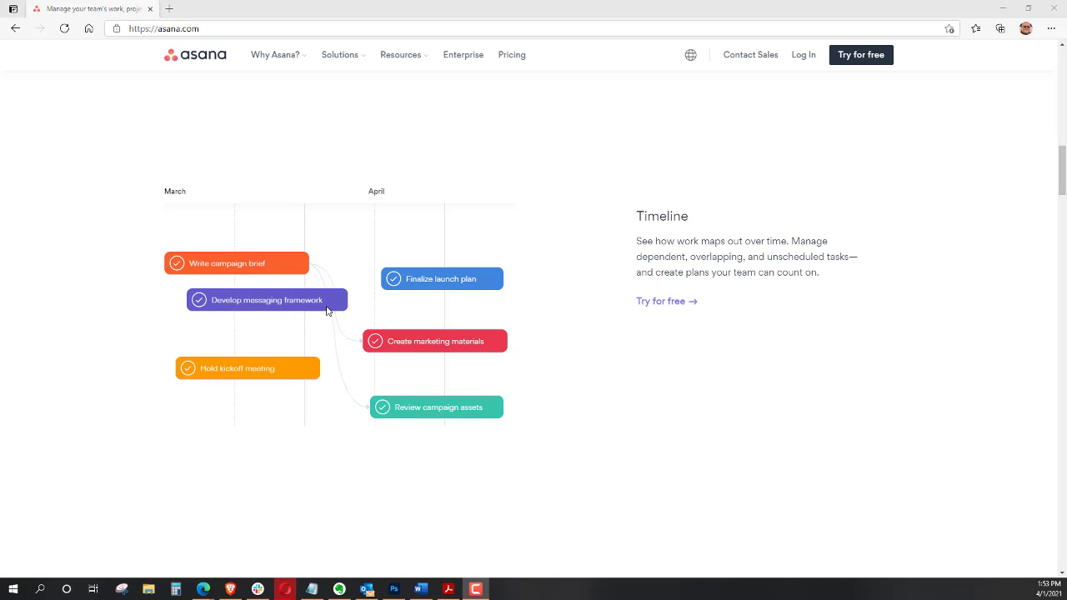
pyautogui.scroll(-4, 326, 311)
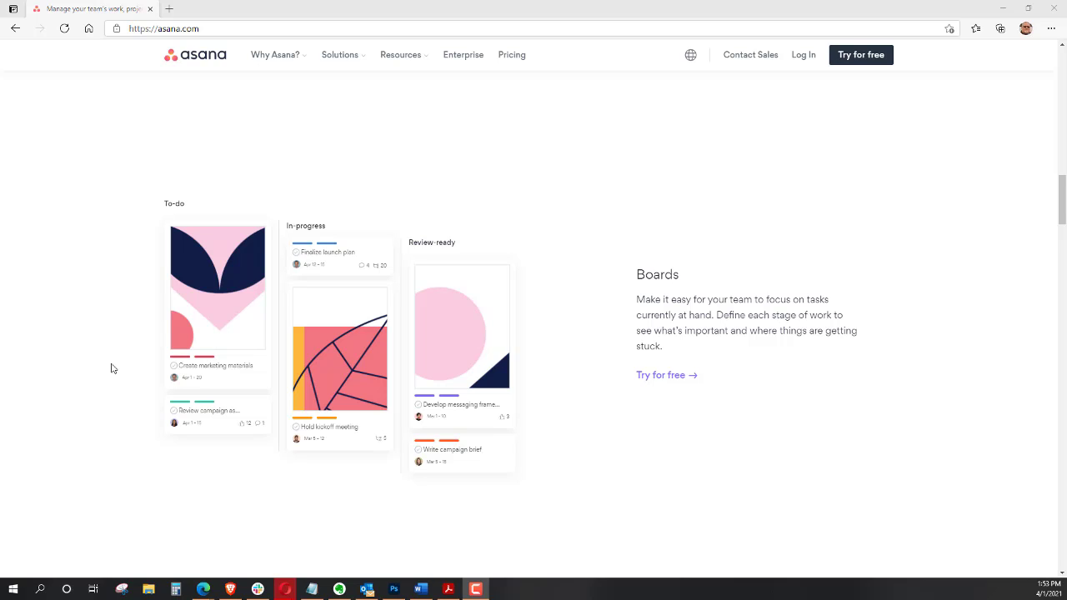
pyautogui.scroll(-3, 134, 336)
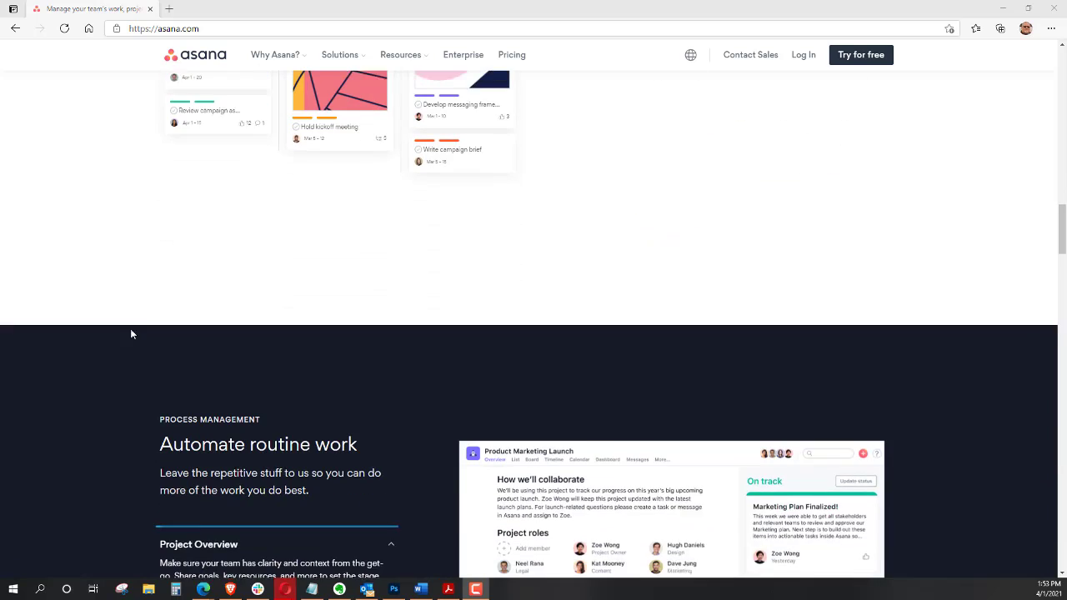
pyautogui.scroll(-2, 130, 327)
pyautogui.scroll(-1, 129, 324)
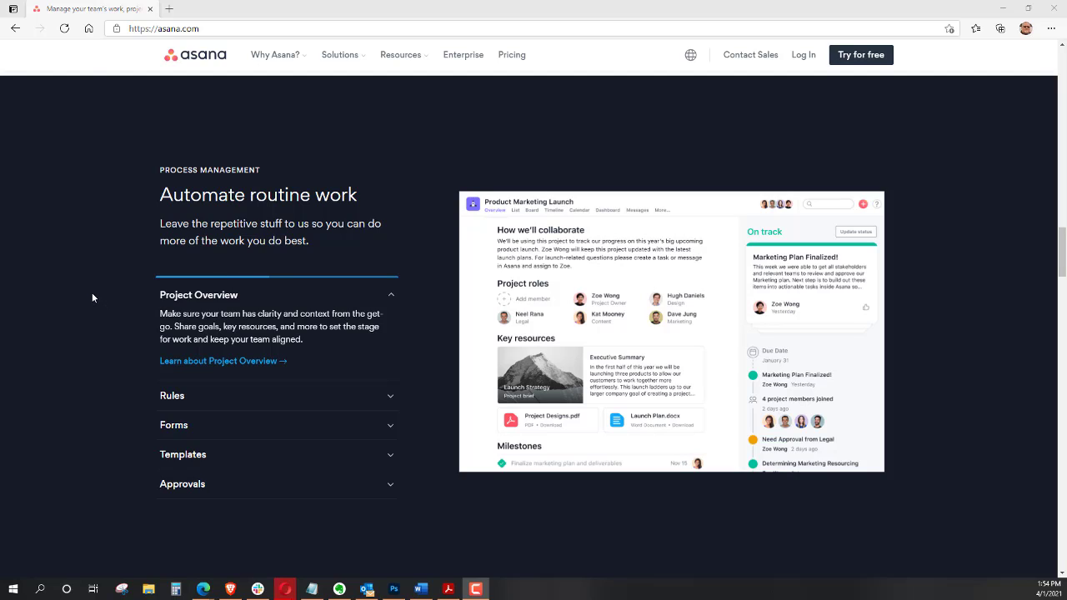
pyautogui.scroll(-4, 82, 290)
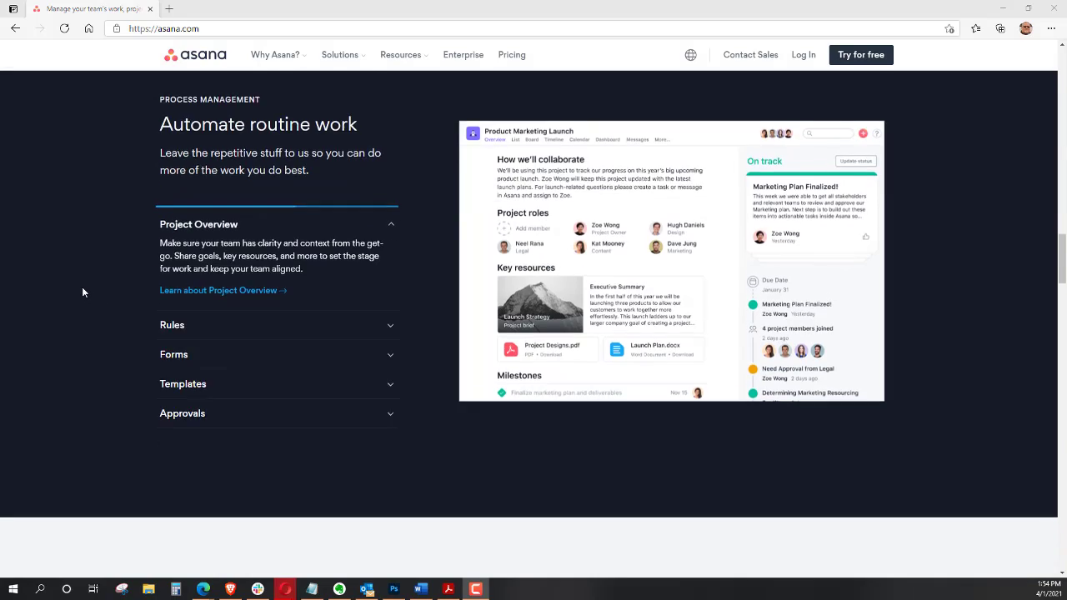
pyautogui.scroll(-3, 80, 292)
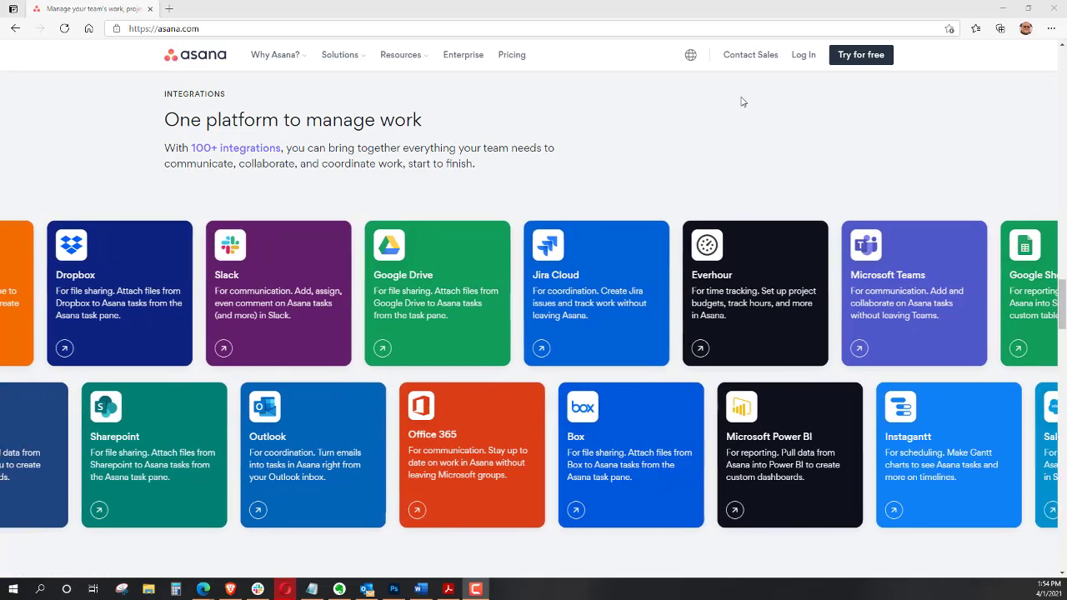
pyautogui.scroll(-2, 717, 136)
pyautogui.scroll(-2, 697, 167)
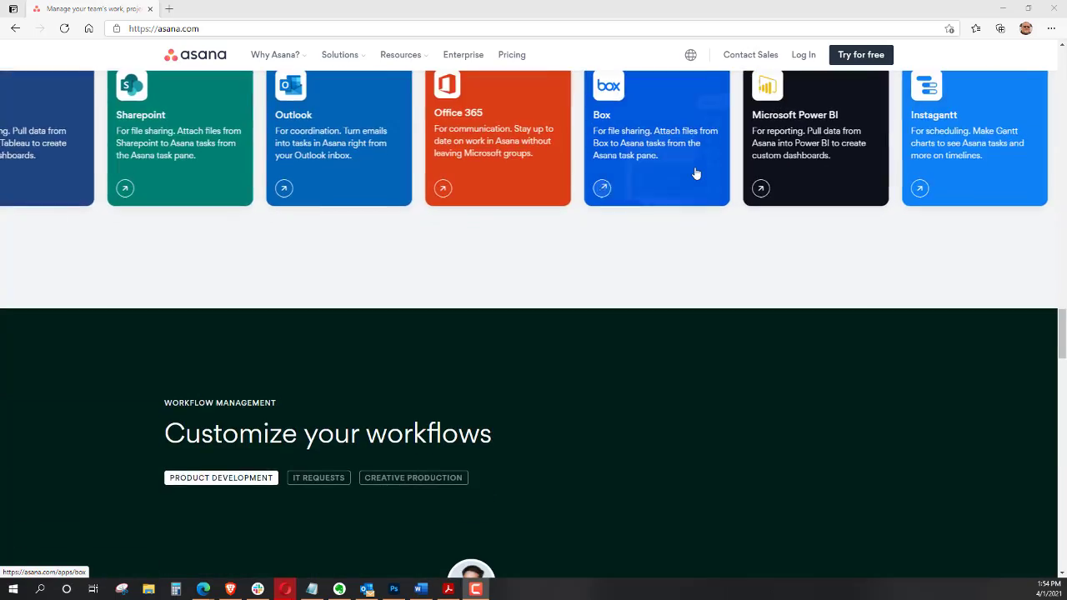
pyautogui.scroll(-4, 694, 171)
pyautogui.scroll(-10, 691, 173)
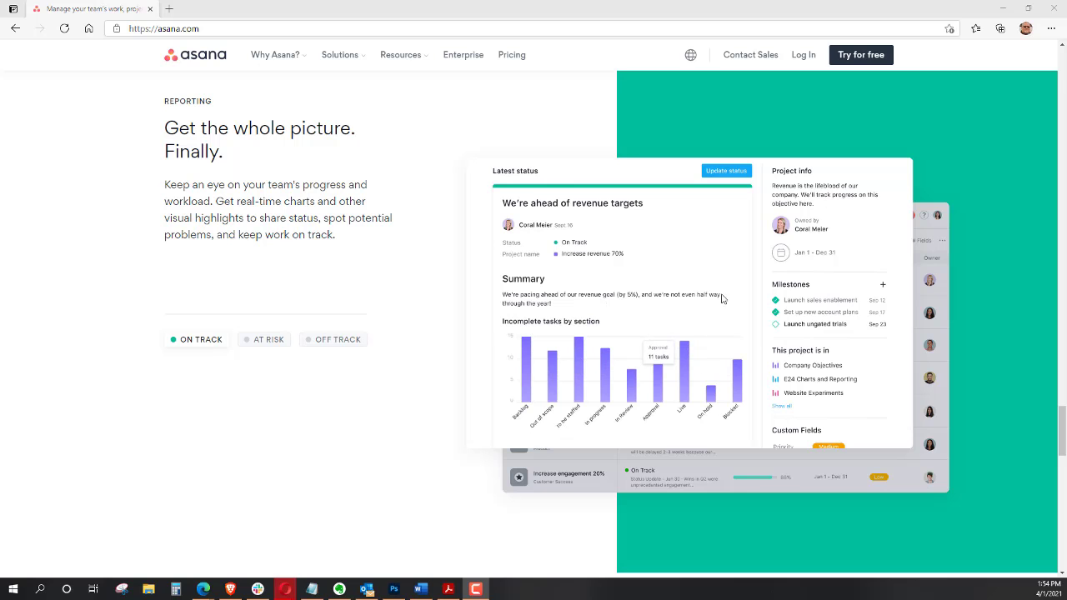
pyautogui.scroll(-2, 703, 317)
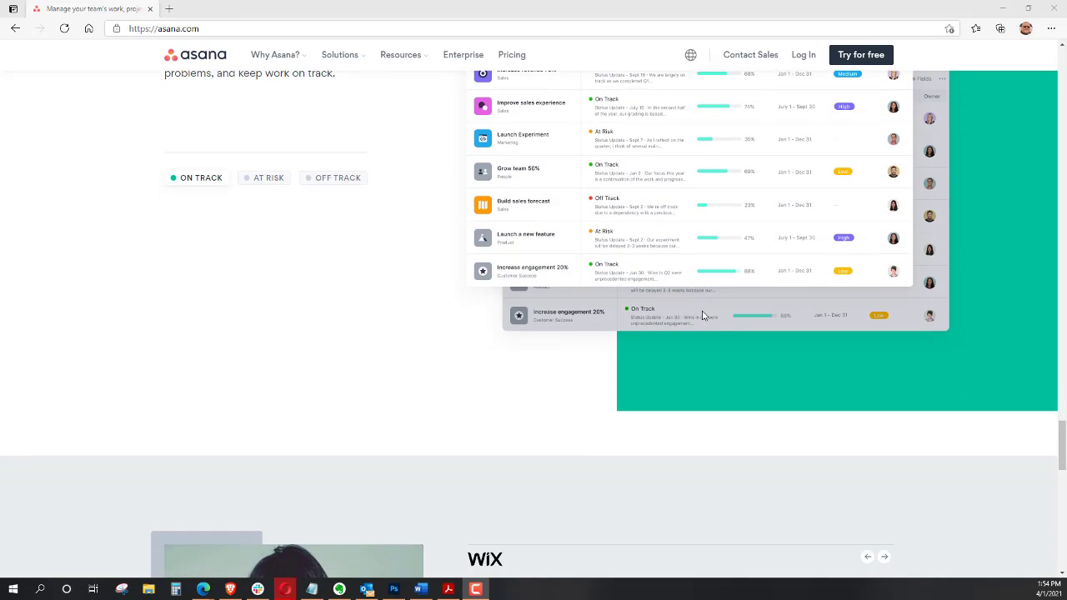
pyautogui.scroll(4, 703, 317)
pyautogui.scroll(3, 699, 317)
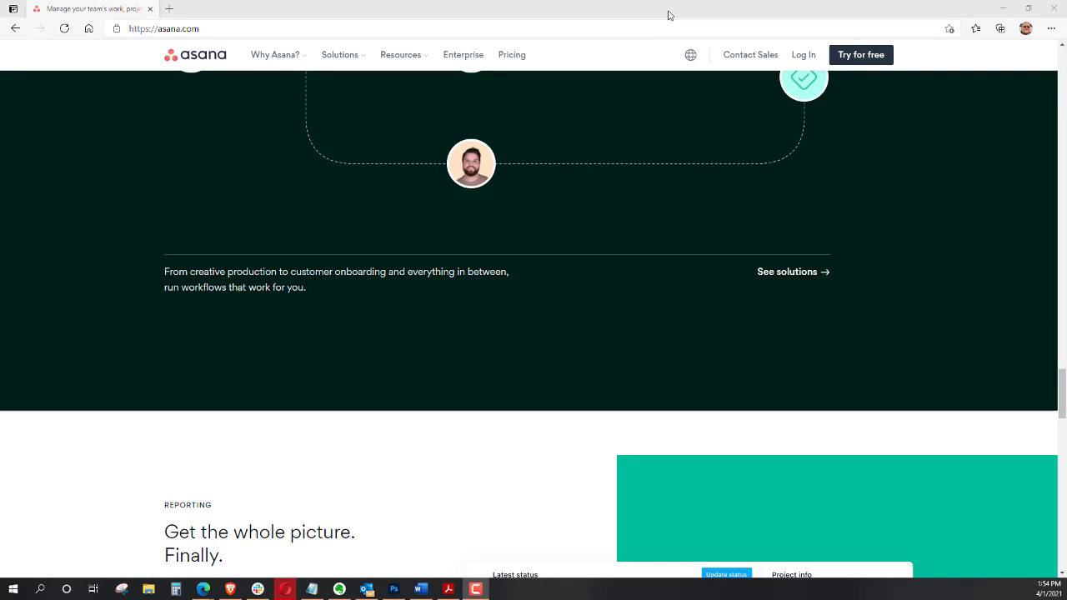
# Open the pricing page and compare the Basic, Premium, Business and Enterprise plans and their features
pyautogui.click(522, 64)
pyautogui.click(522, 64)
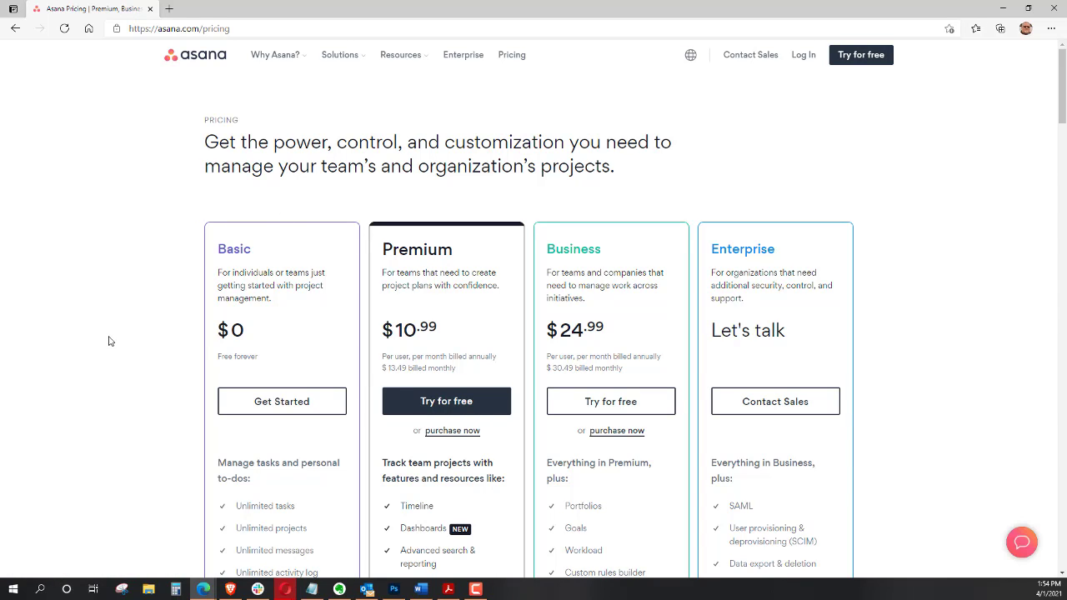
pyautogui.scroll(-2, 108, 341)
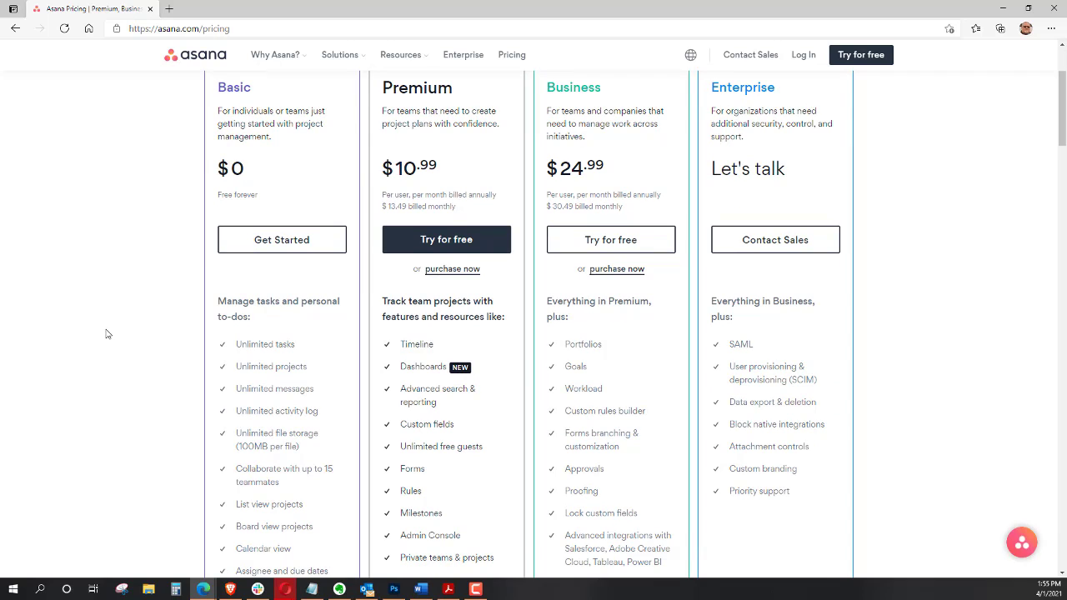
pyautogui.scroll(-2, 106, 333)
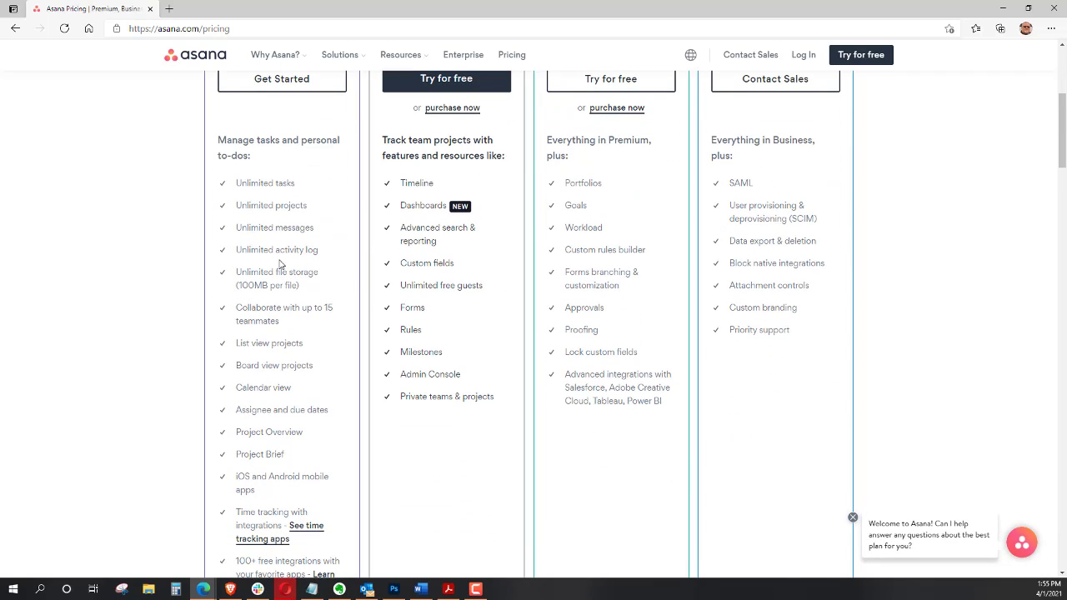
pyautogui.scroll(-1, 280, 265)
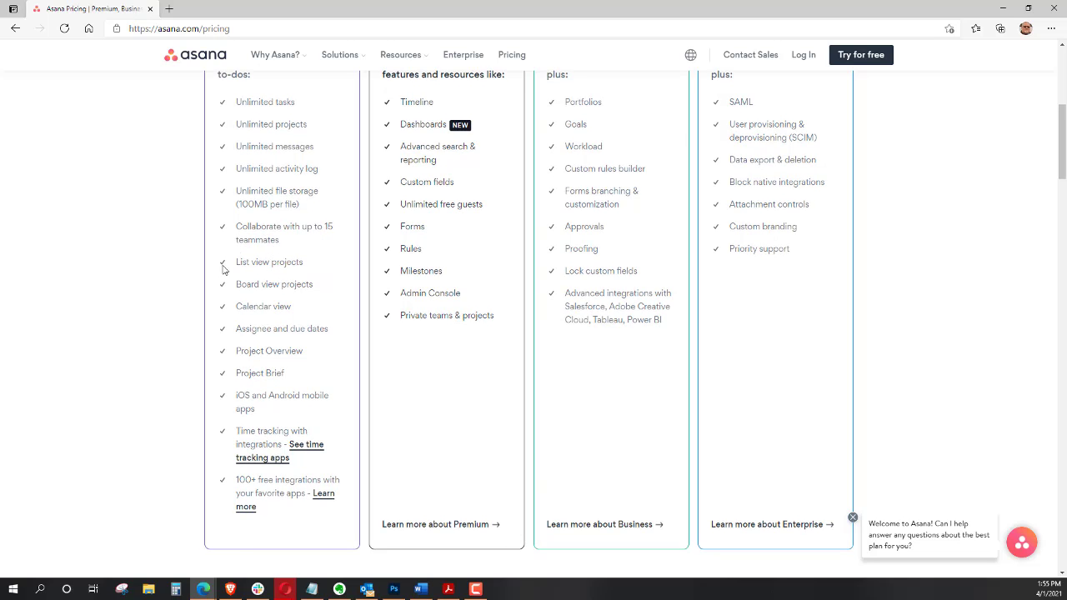
pyautogui.scroll(-1, 190, 286)
pyautogui.scroll(2, 261, 264)
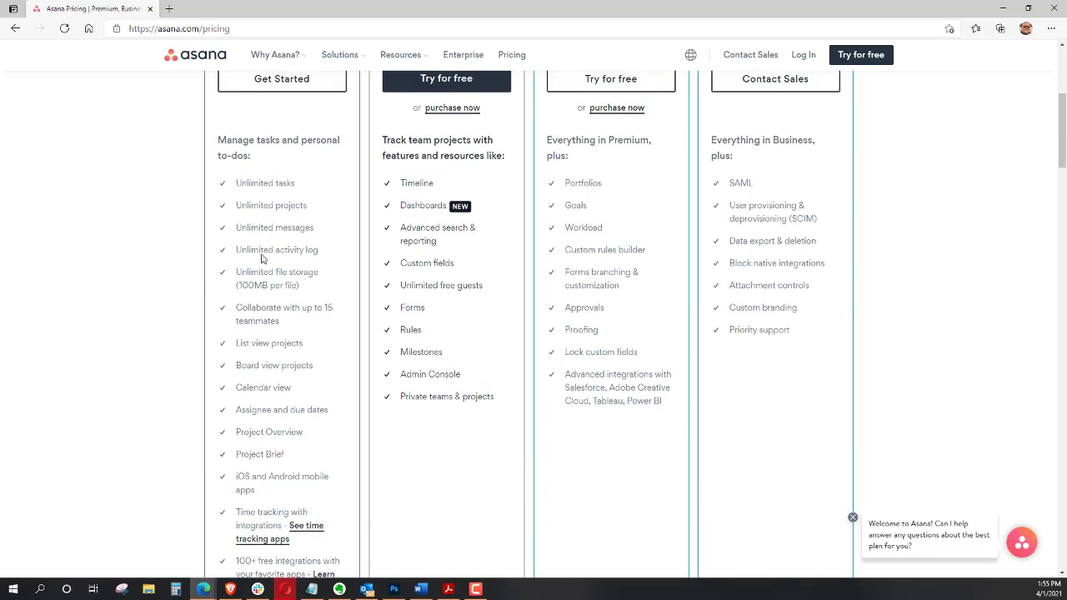
pyautogui.scroll(-1, 272, 275)
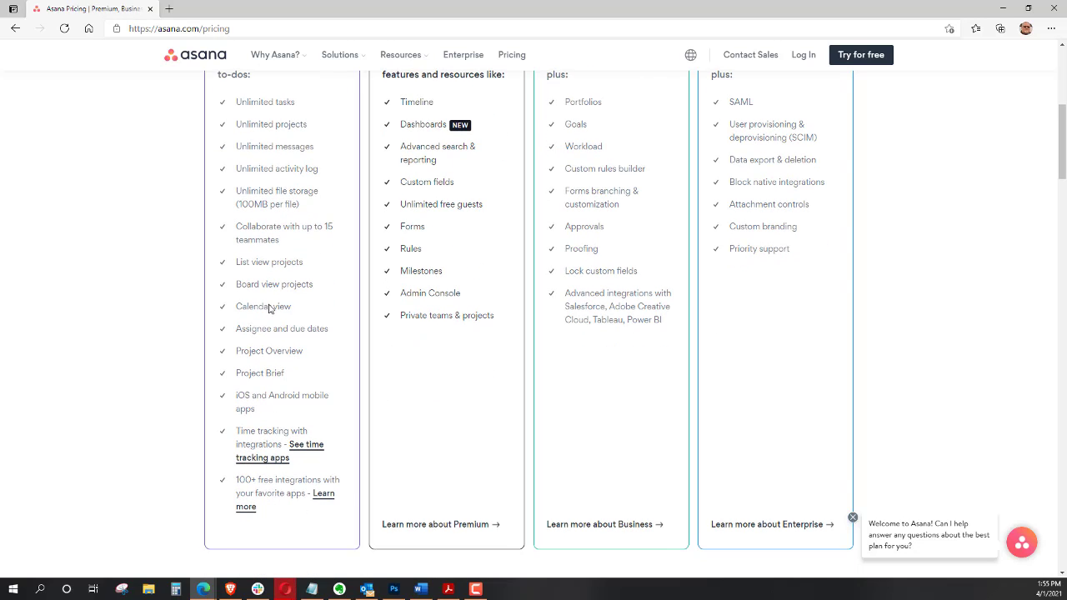
pyautogui.scroll(-1, 300, 238)
pyautogui.scroll(3, 297, 241)
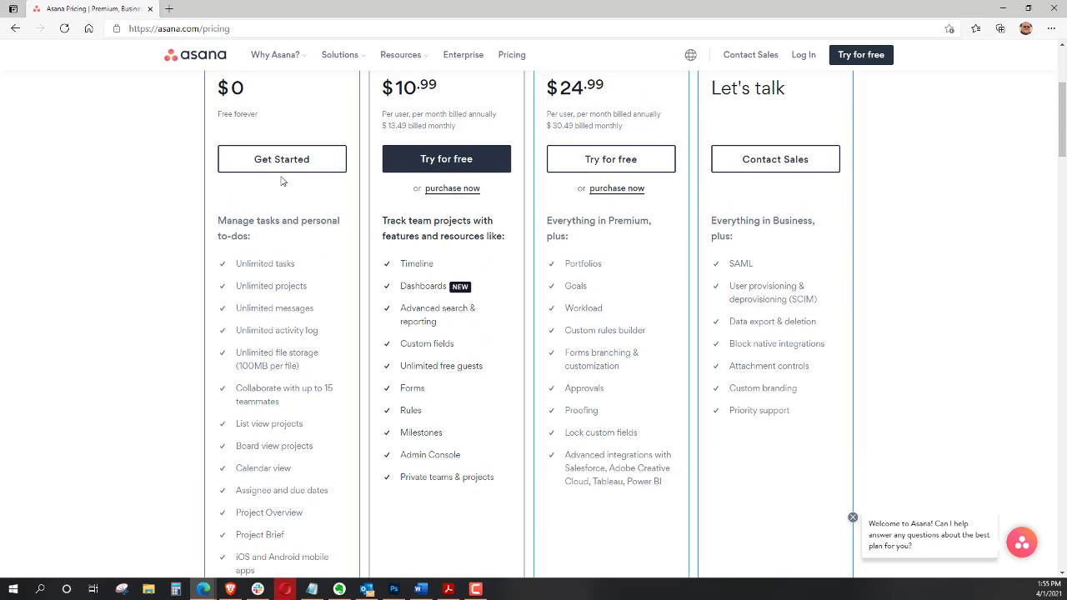
pyautogui.scroll(-3, 300, 244)
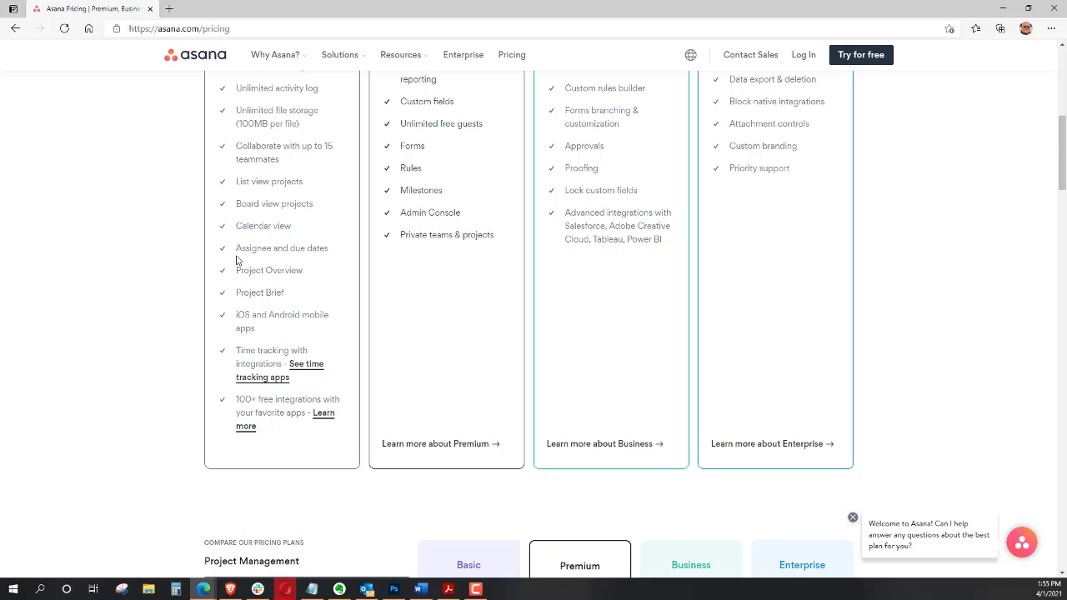
pyautogui.scroll(-5, 237, 260)
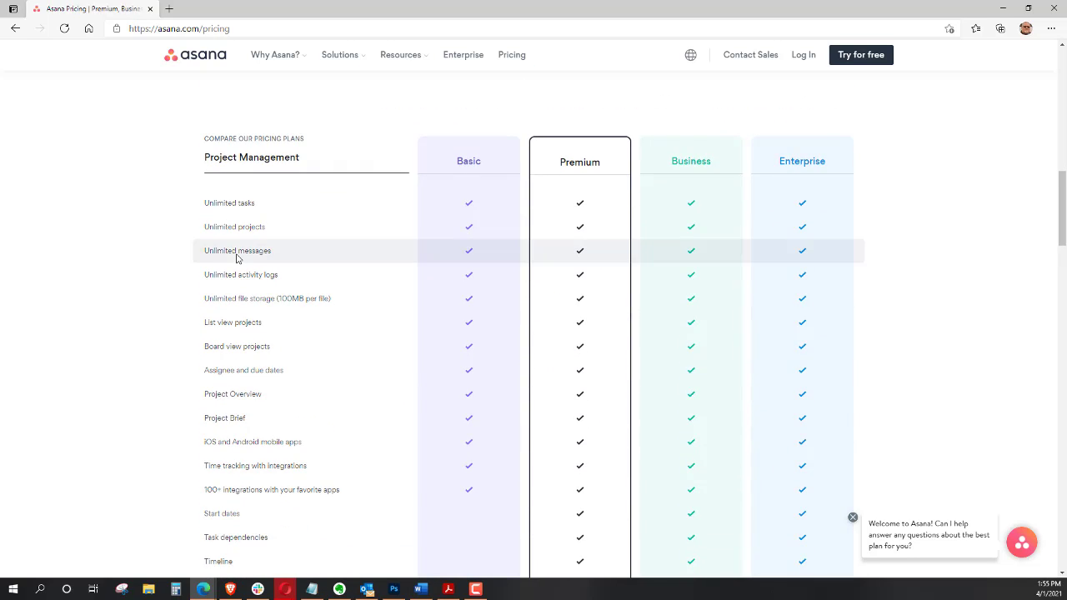
pyautogui.scroll(-1, 237, 259)
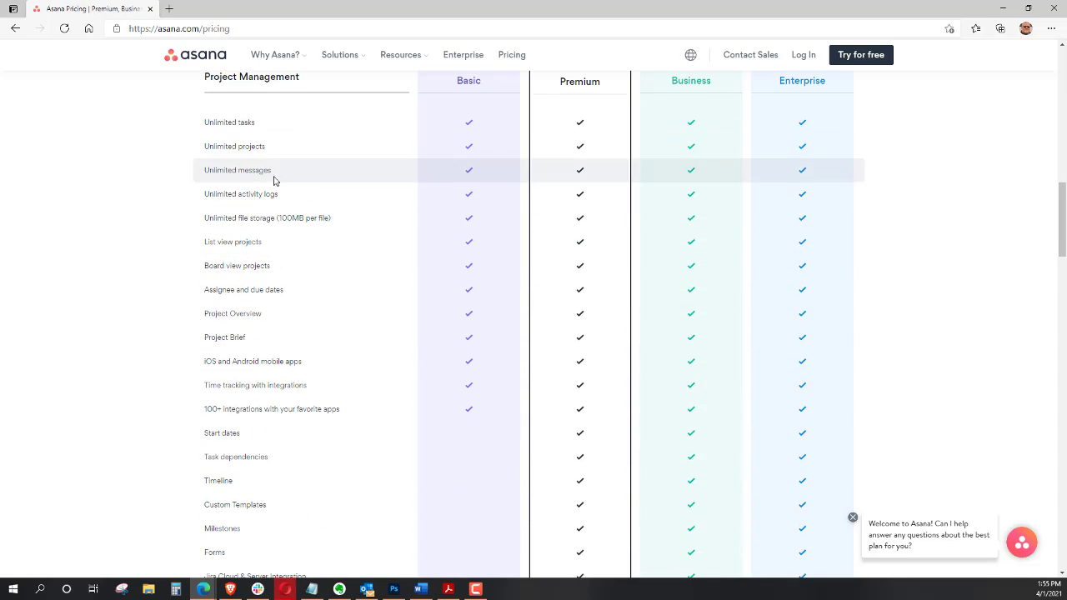
pyautogui.scroll(-2, 272, 191)
pyautogui.scroll(-2, 265, 218)
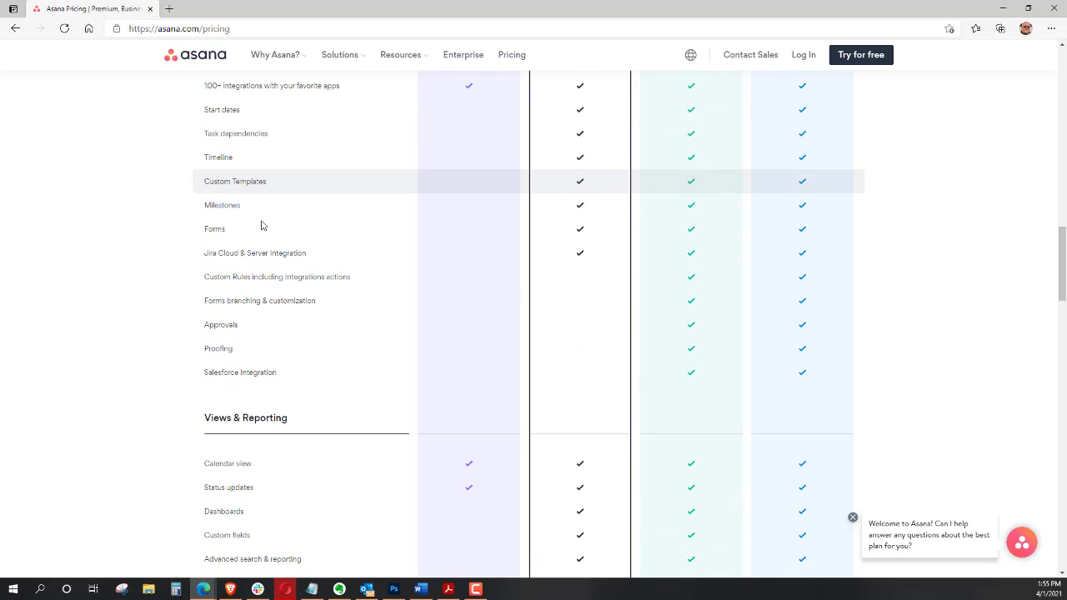
pyautogui.scroll(15, 261, 225)
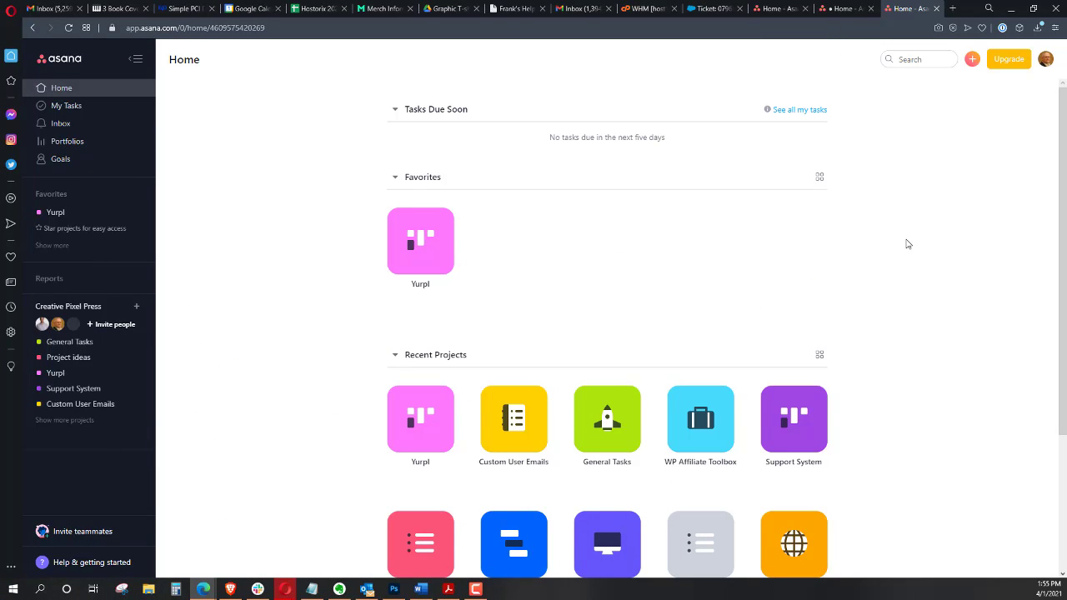
# Review the workspace Home page, its recent projects, and the account's workspace menu
pyautogui.scroll(-3, 881, 269)
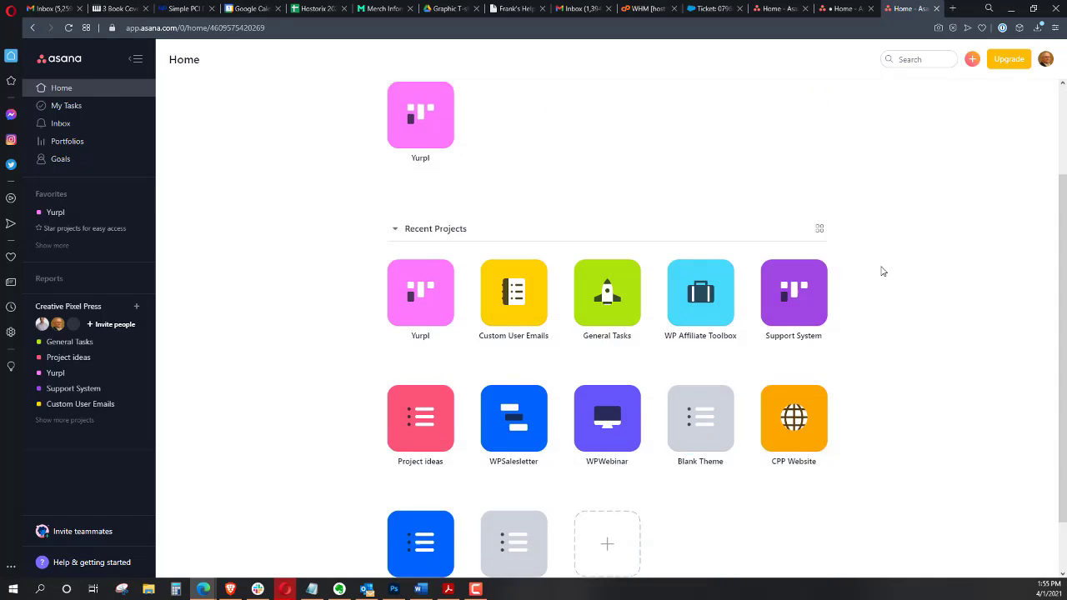
pyautogui.scroll(3, 886, 275)
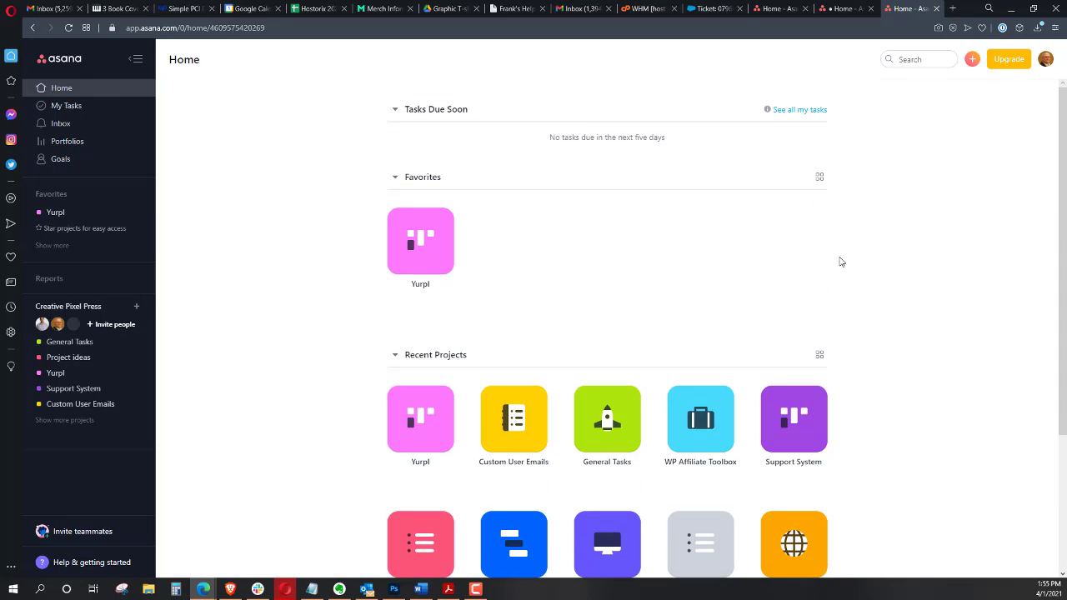
pyautogui.click(1046, 58)
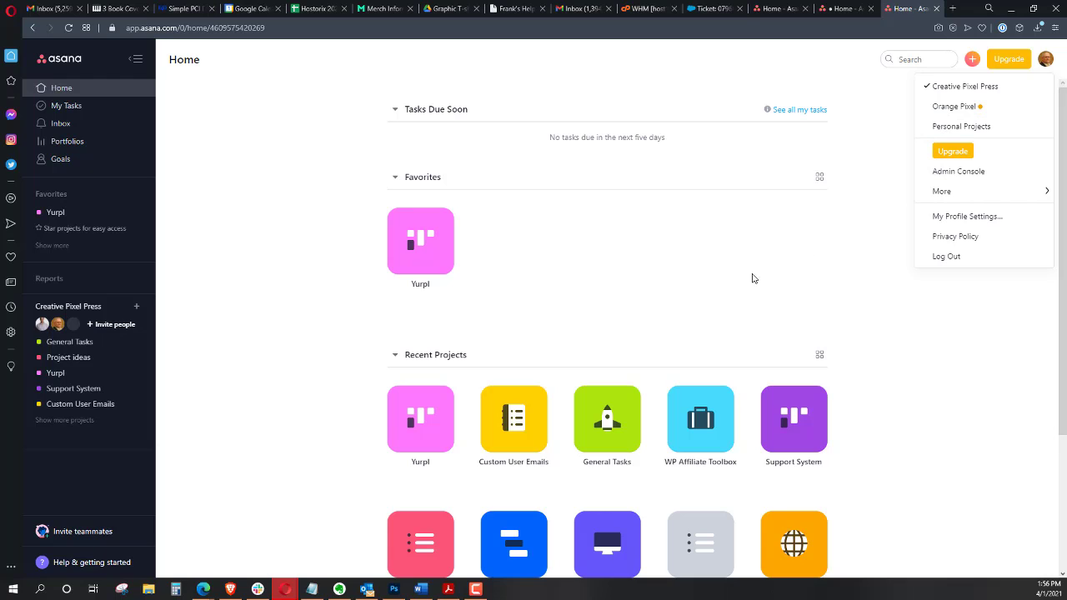
pyautogui.click(571, 262)
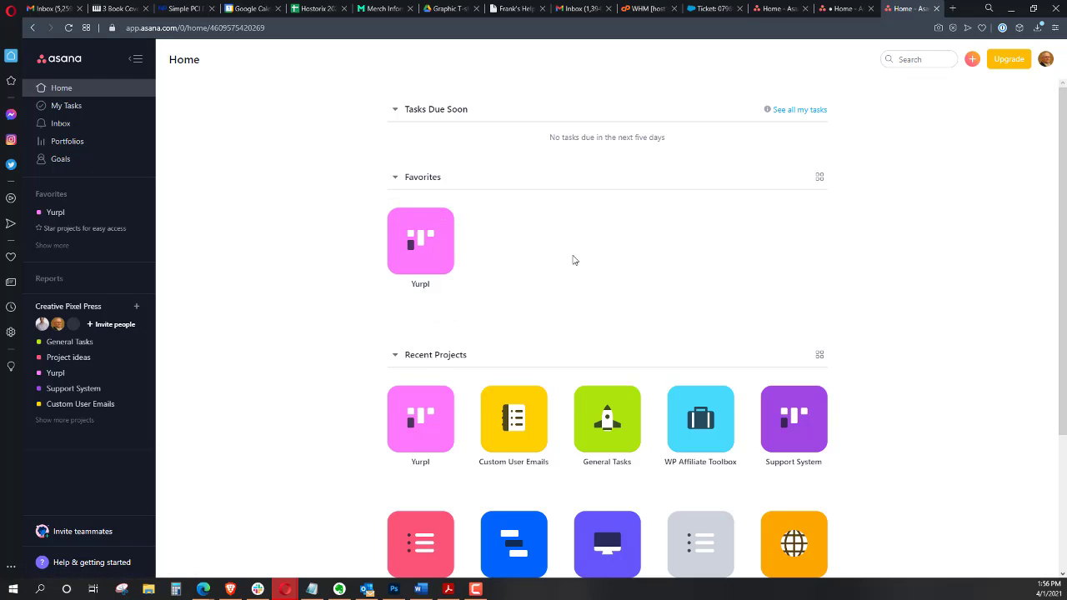
pyautogui.scroll(-2, 572, 259)
pyautogui.scroll(3, 567, 245)
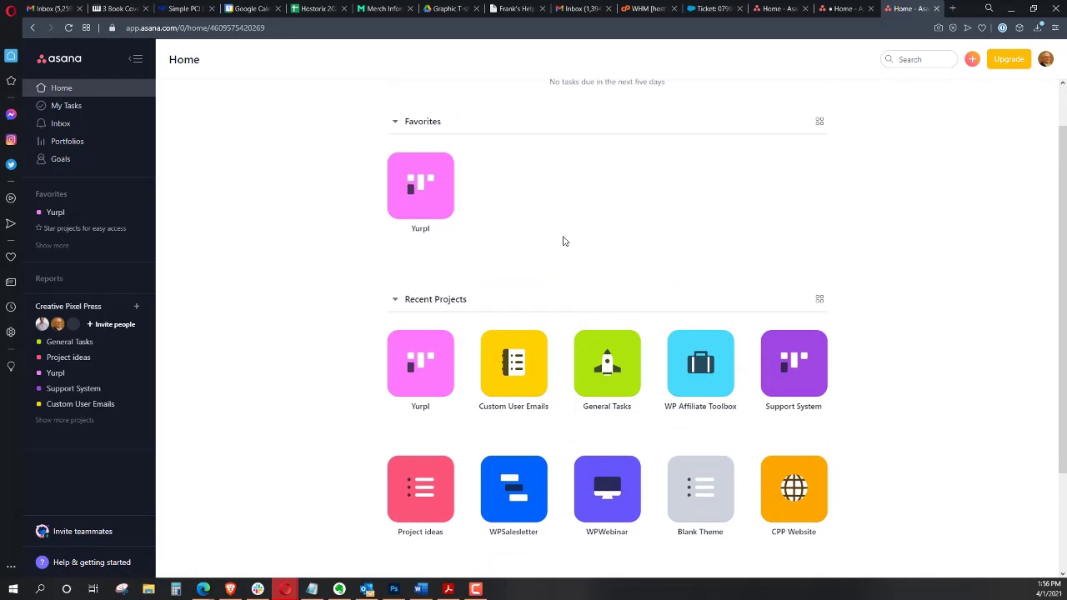
pyautogui.scroll(-1, 561, 244)
pyautogui.scroll(-2, 561, 242)
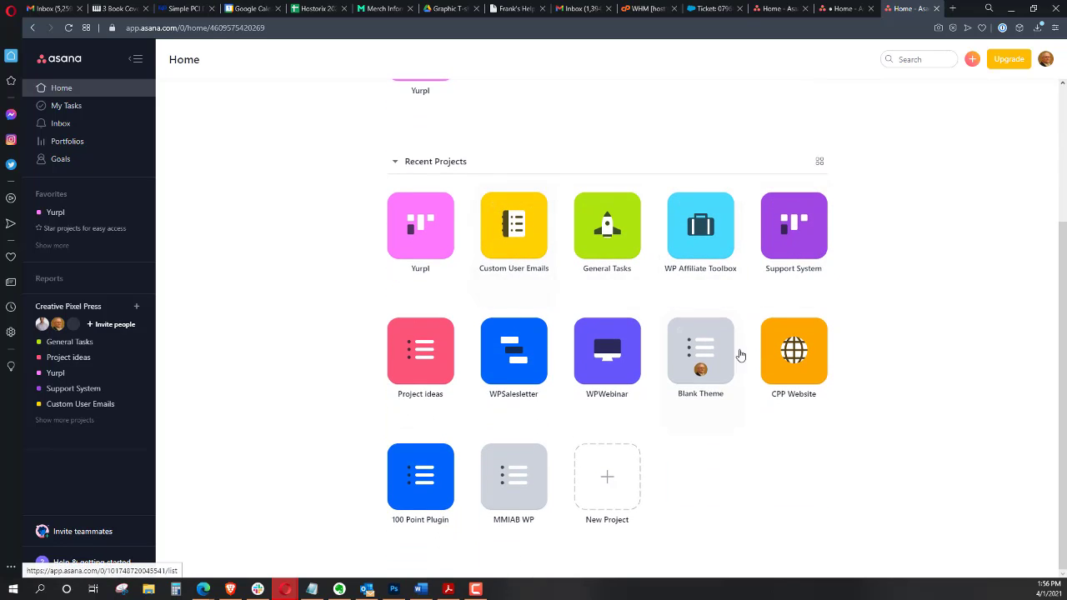
pyautogui.scroll(3, 650, 438)
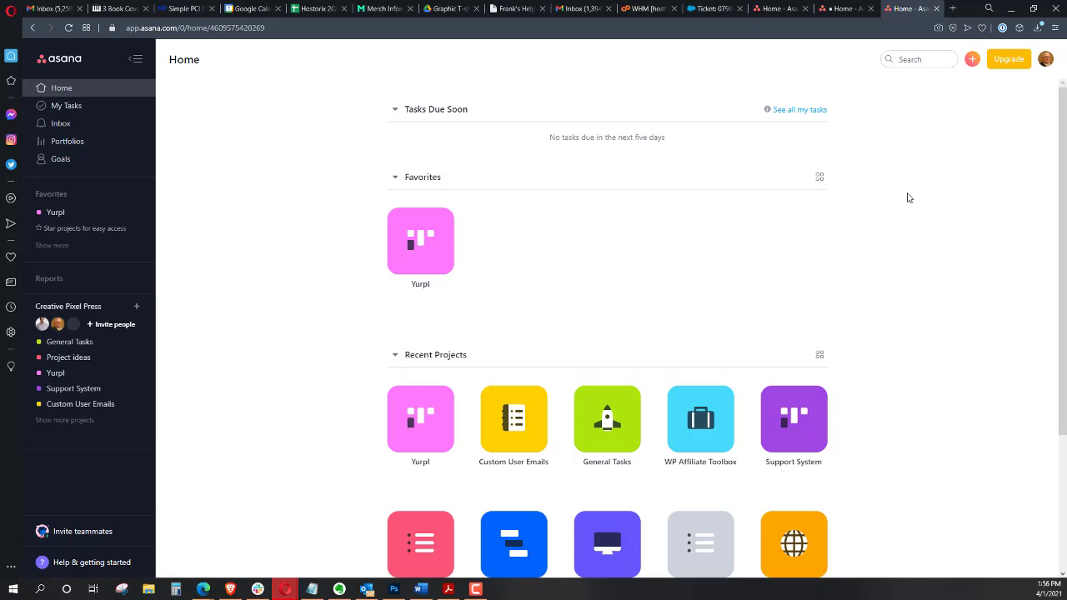
# Start a new blank project and name it "Website One For" followed by the client's first name
pyautogui.click(972, 60)
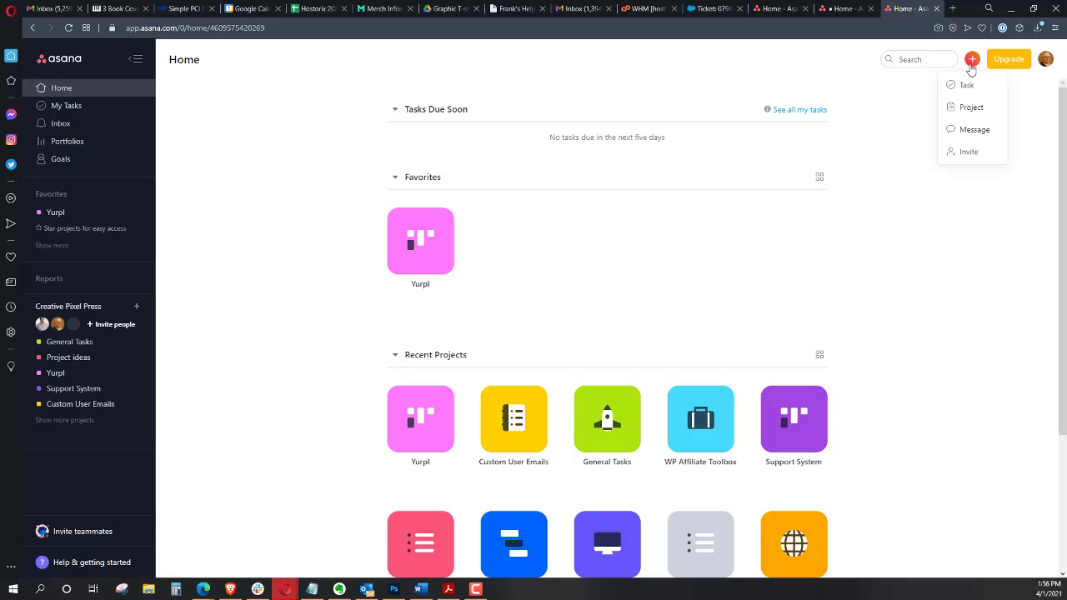
pyautogui.click(967, 109)
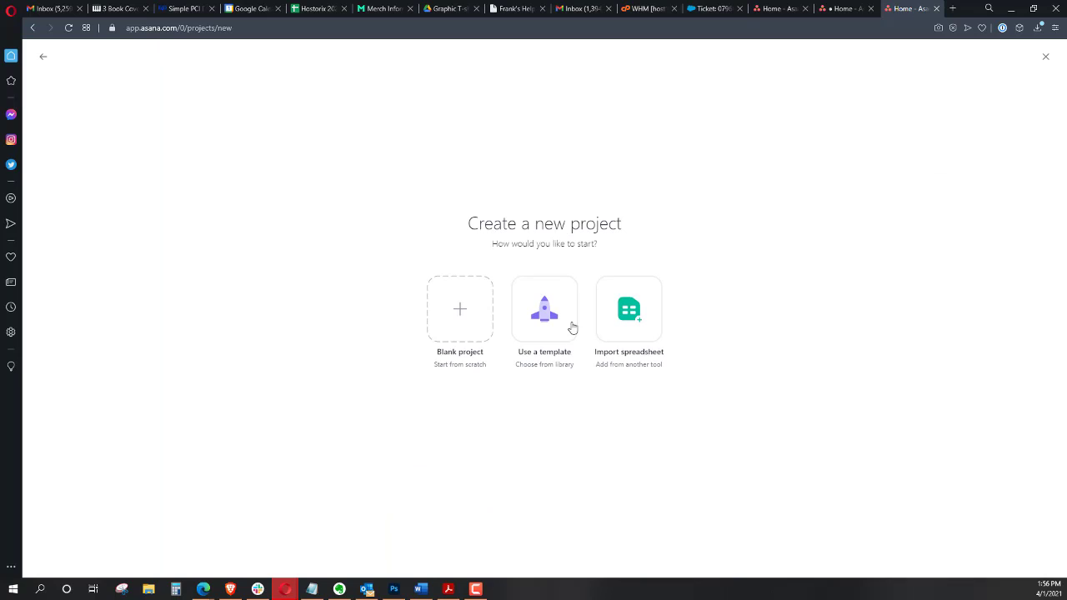
pyautogui.click(466, 313)
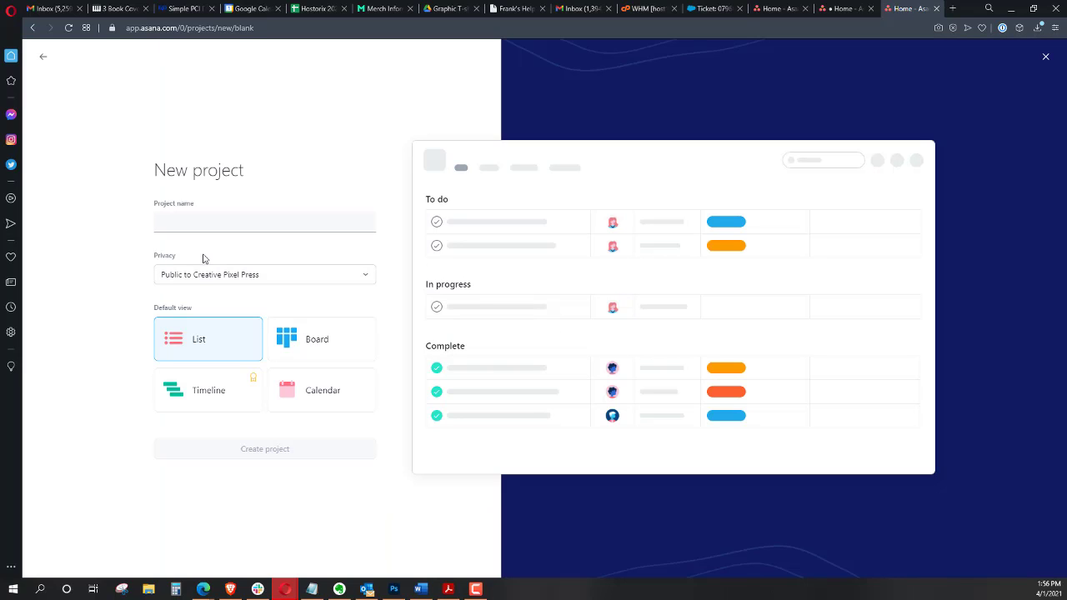
pyautogui.write('Website ')
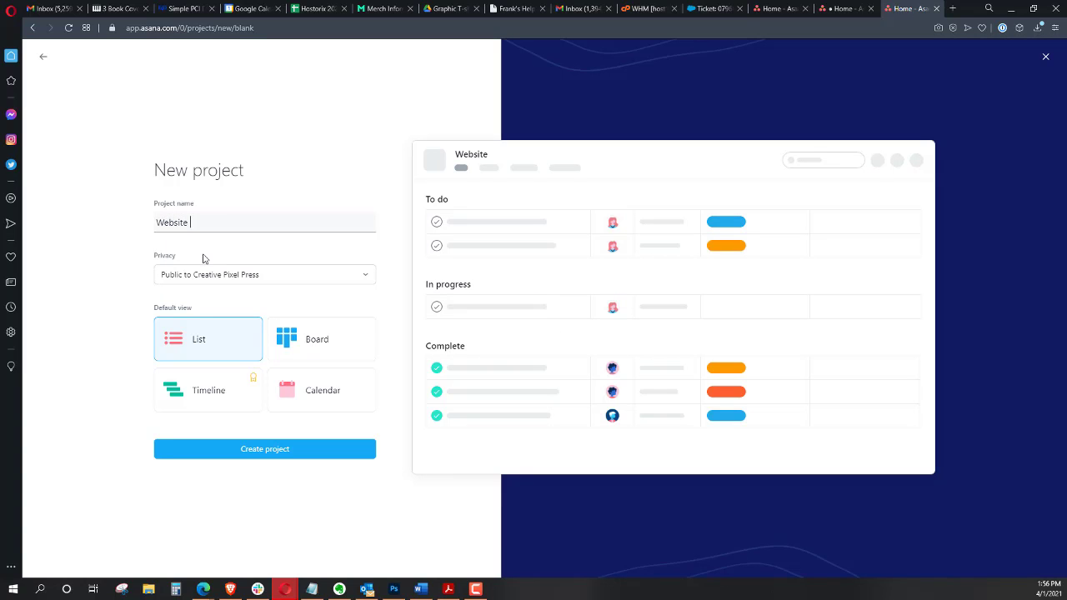
pyautogui.write('One For Joe')
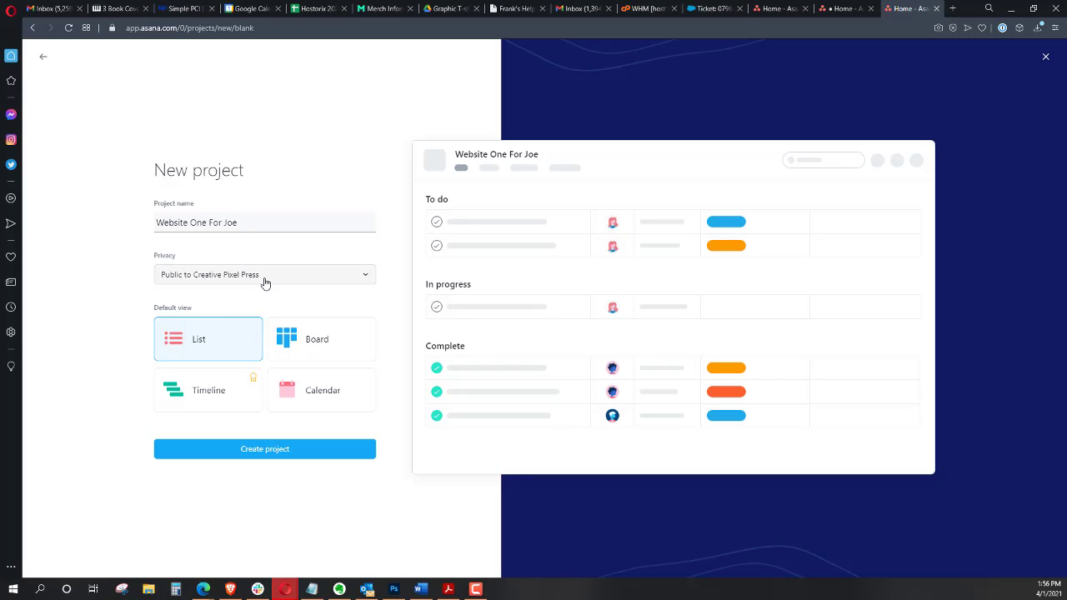
# Create the project as public to Creative Pixel Press with the List default view
pyautogui.click(274, 286)
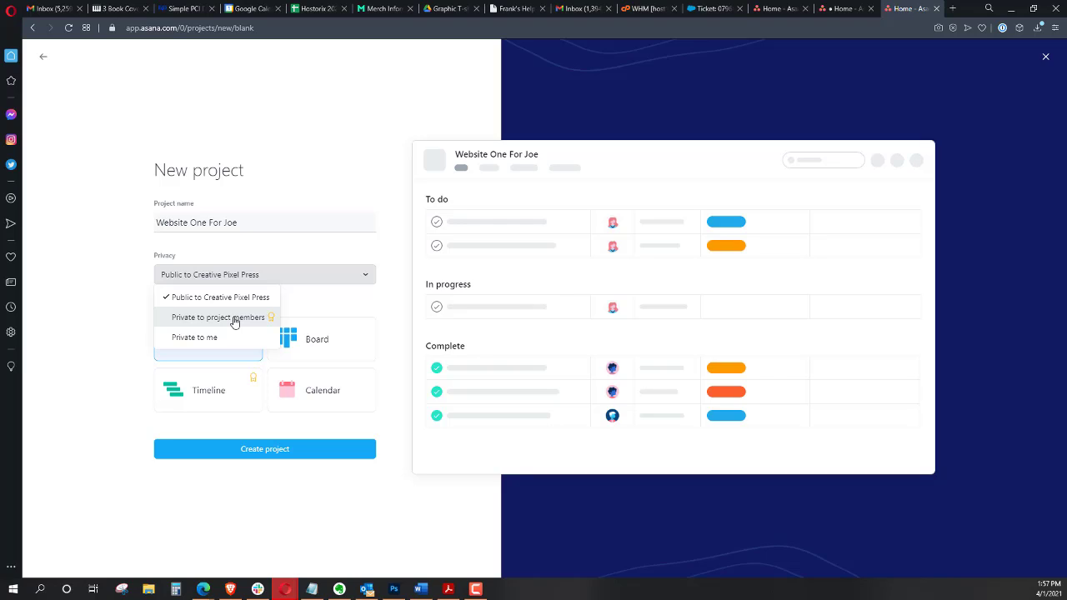
pyautogui.click(100, 315)
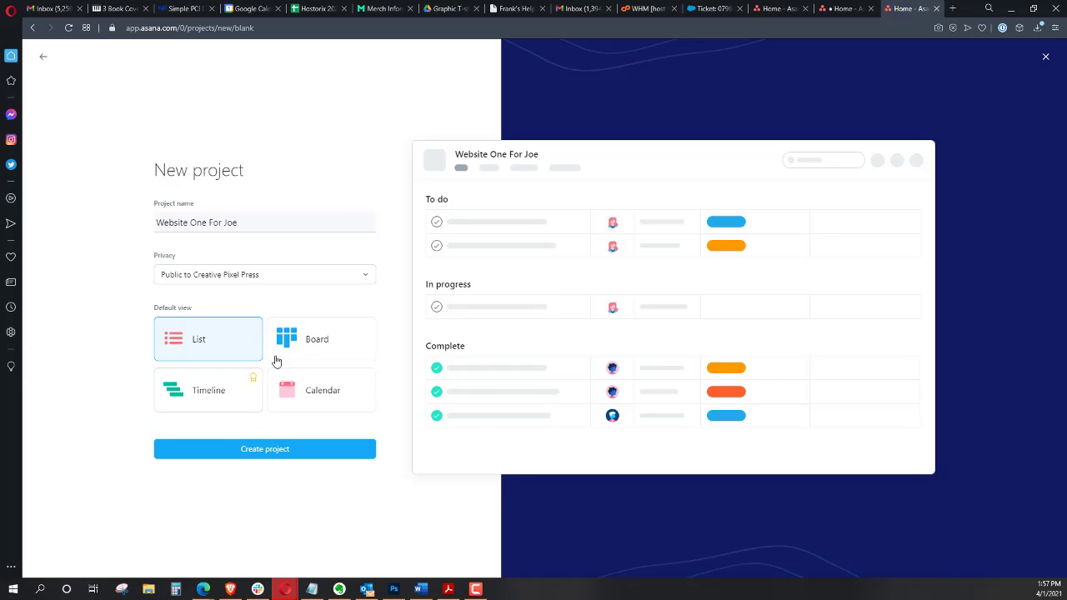
pyautogui.click(256, 454)
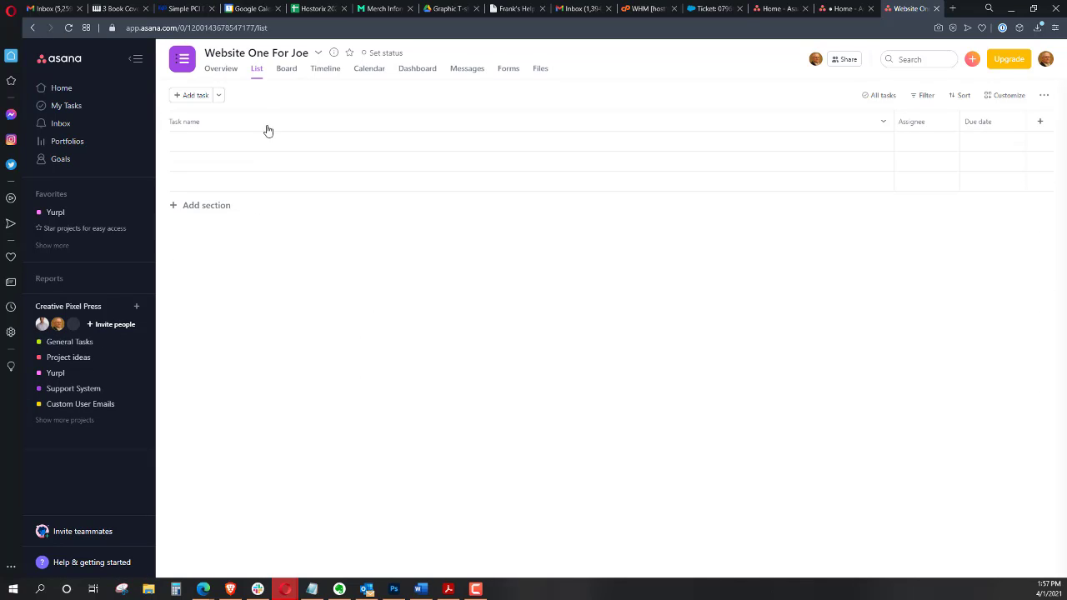
# Switch to the Board view and rename the first section to Getting Started
pyautogui.click(287, 73)
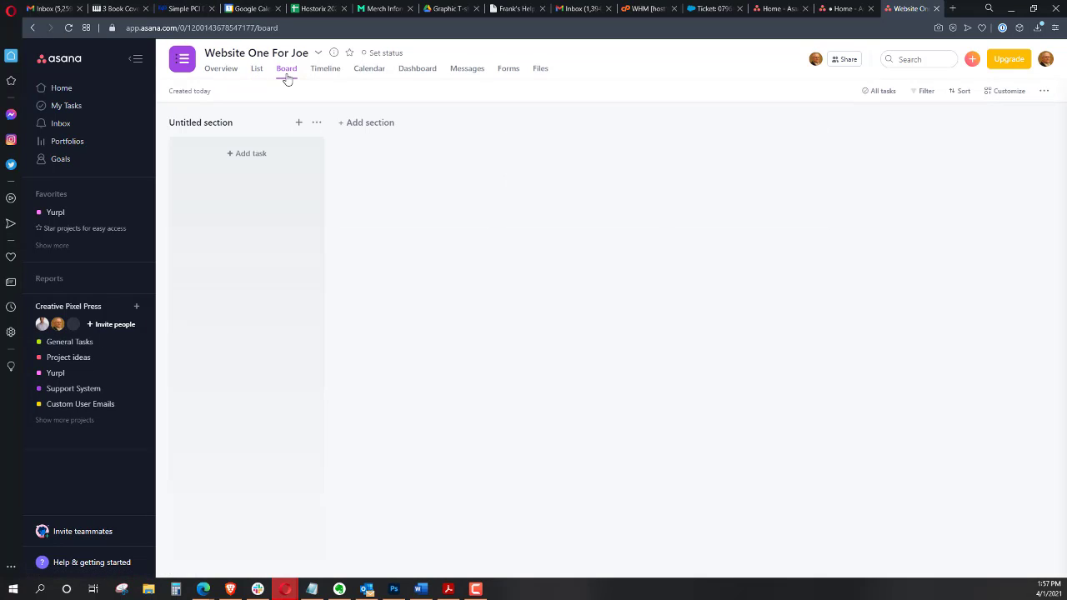
pyautogui.click(211, 126)
pyautogui.tripleClick(216, 121)
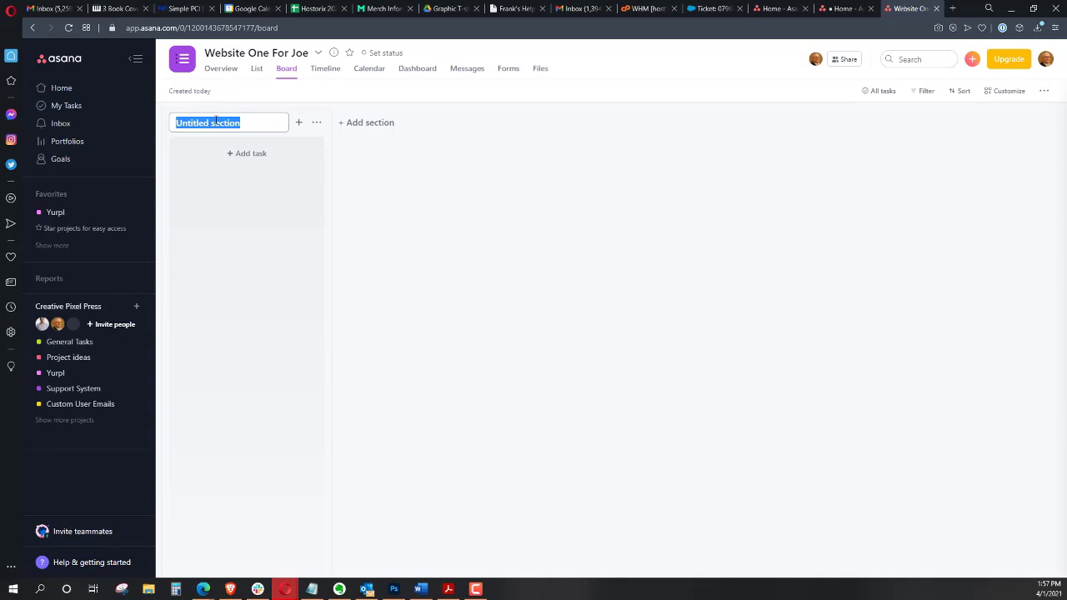
pyautogui.write('Getting')
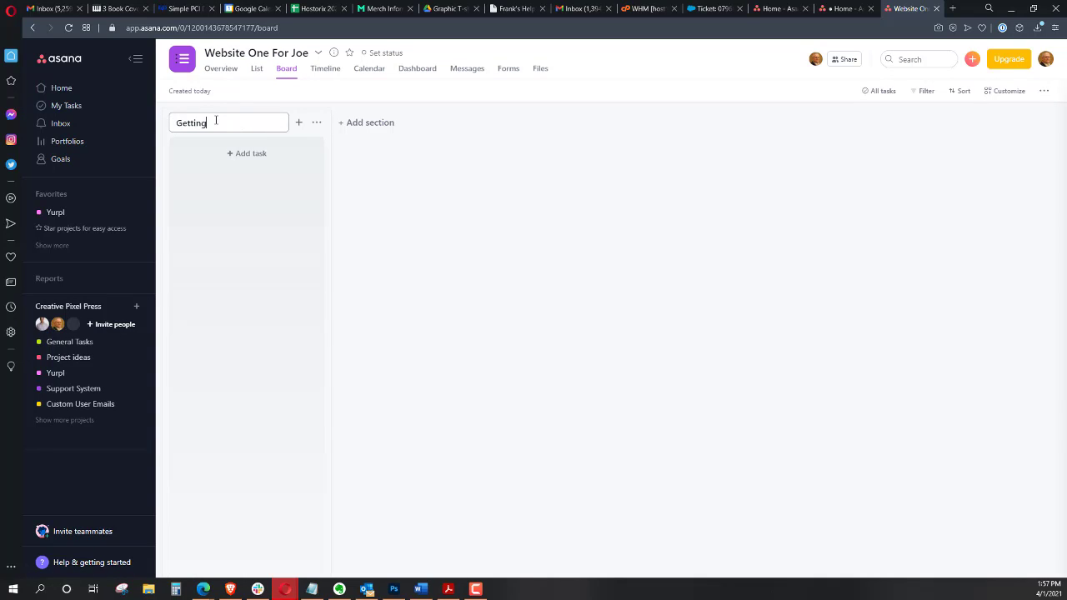
pyautogui.write(' Started')
# Add a second board section named Sent To Customer
pyautogui.click(383, 125)
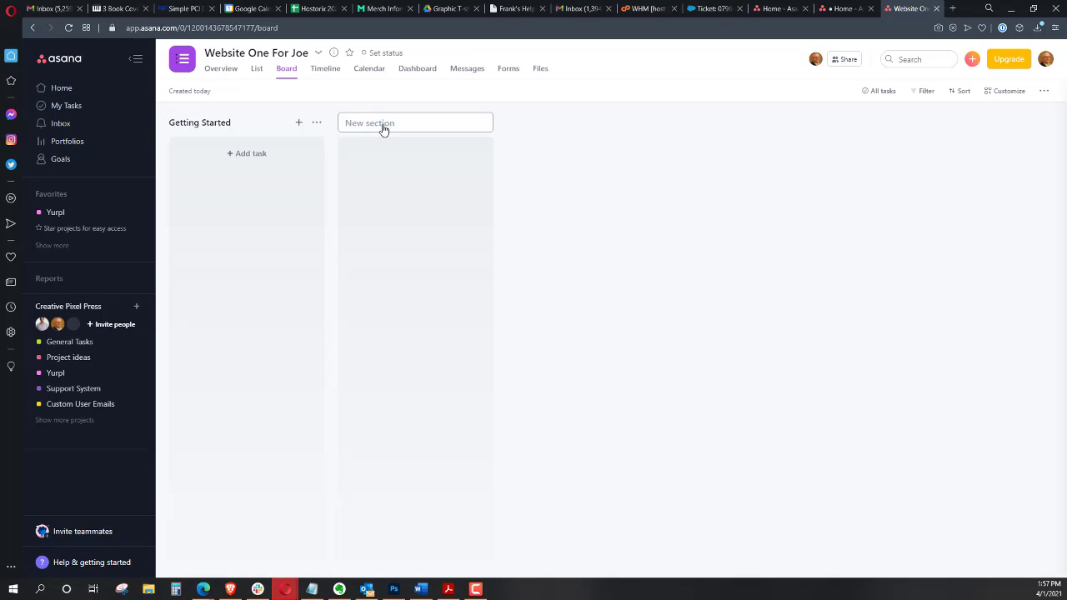
pyautogui.write('Sent To Customer')
pyautogui.click(577, 133)
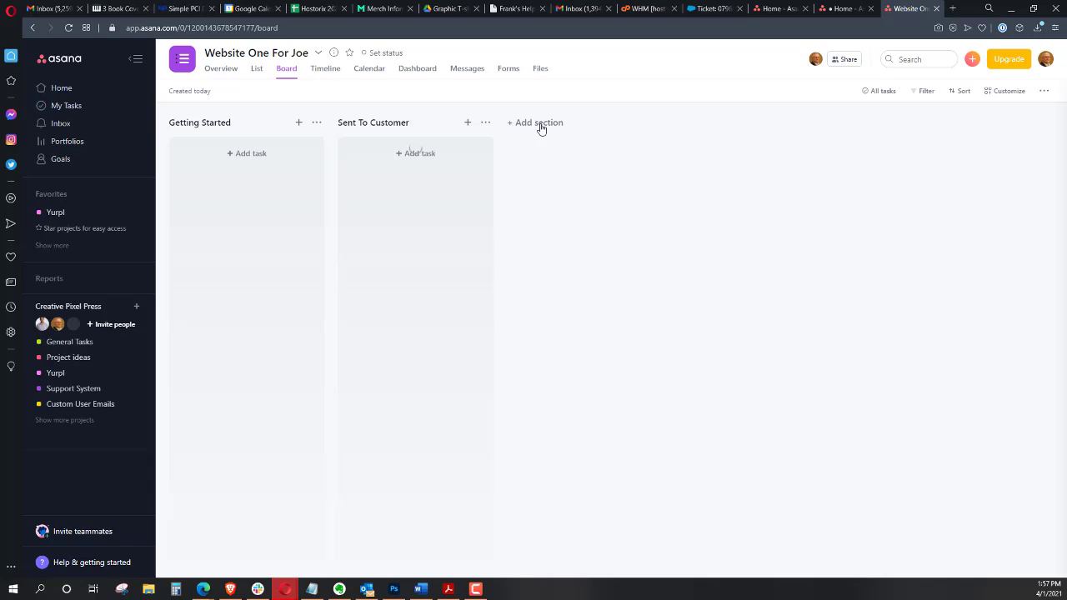
# Add two more sections named Approved and Completed
pyautogui.click(541, 125)
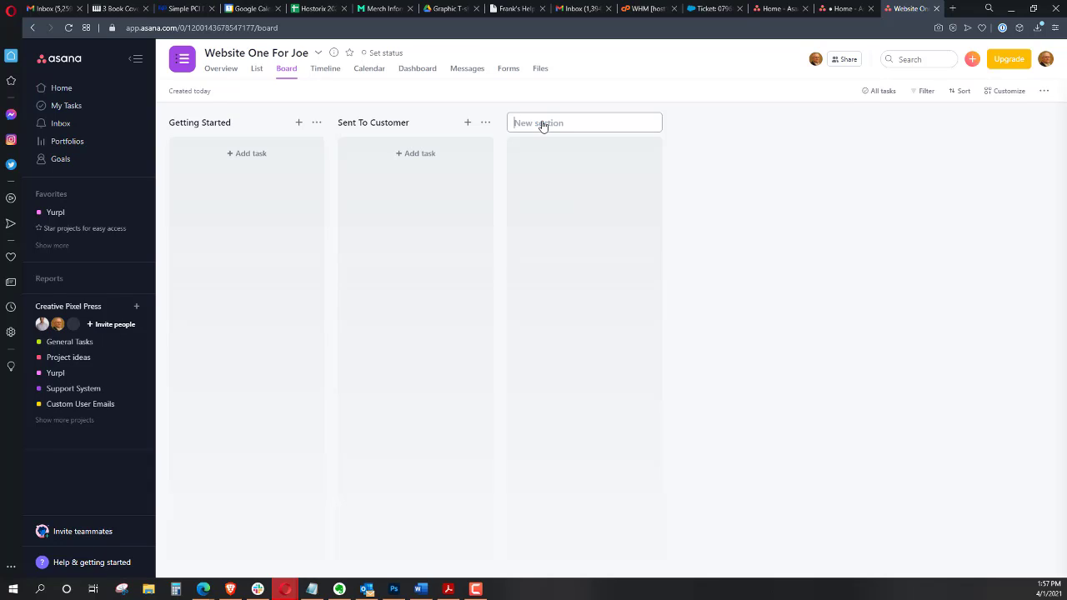
pyautogui.write('Approved')
pyautogui.click(705, 167)
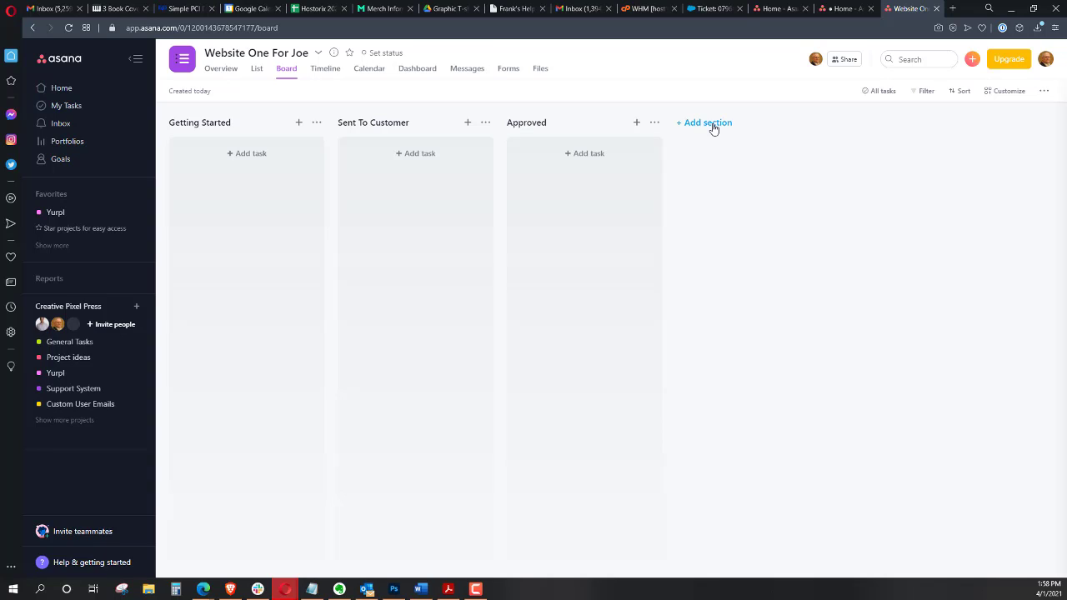
pyautogui.click(713, 125)
pyautogui.write('Com')
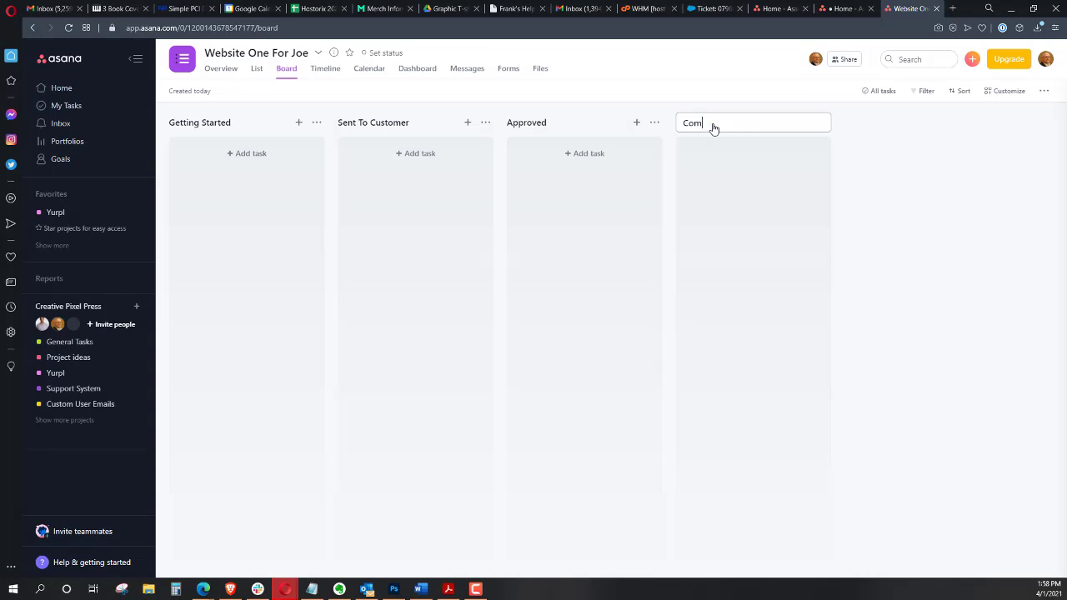
pyautogui.write('pleted')
pyautogui.click(875, 206)
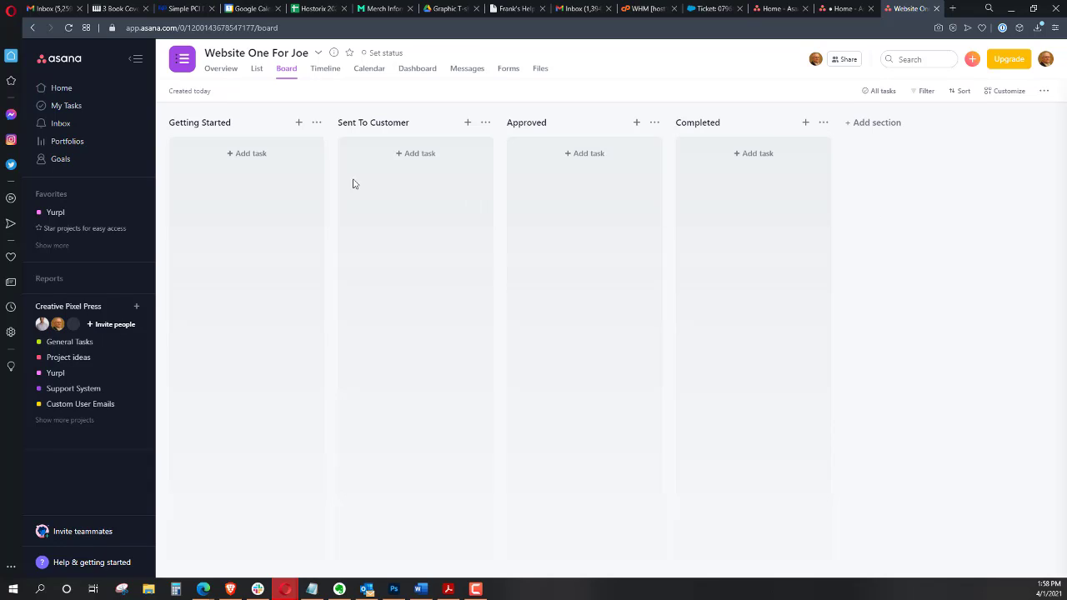
# Add Page Needs and Color Scheme tasks to the Getting Started section
pyautogui.click(261, 160)
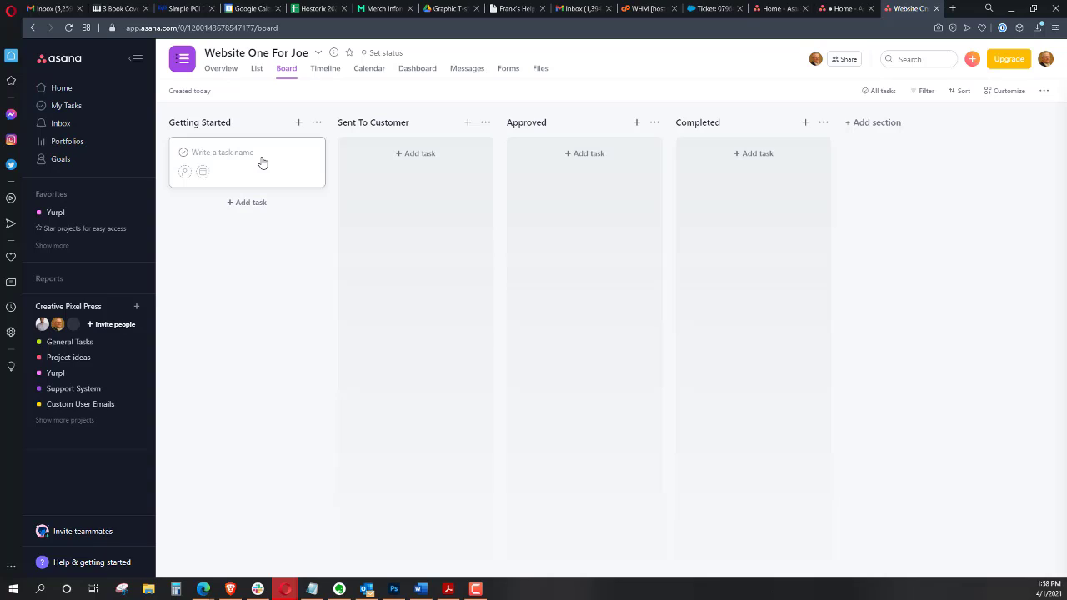
pyautogui.write('S')
pyautogui.press('BackSpace')
pyautogui.write('Page Needs')
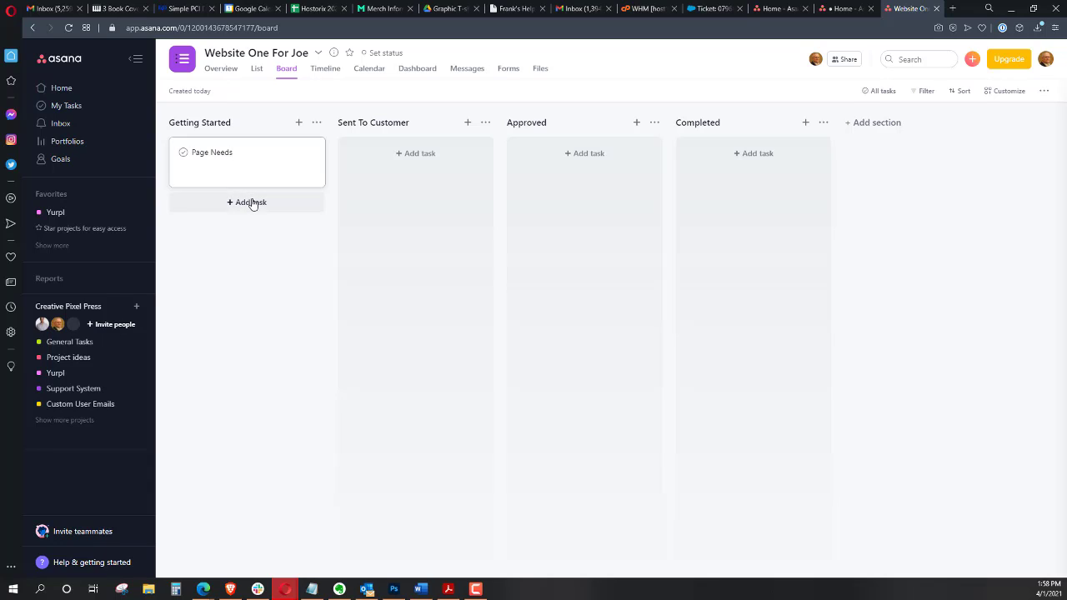
pyautogui.click(250, 201)
pyautogui.write('Co')
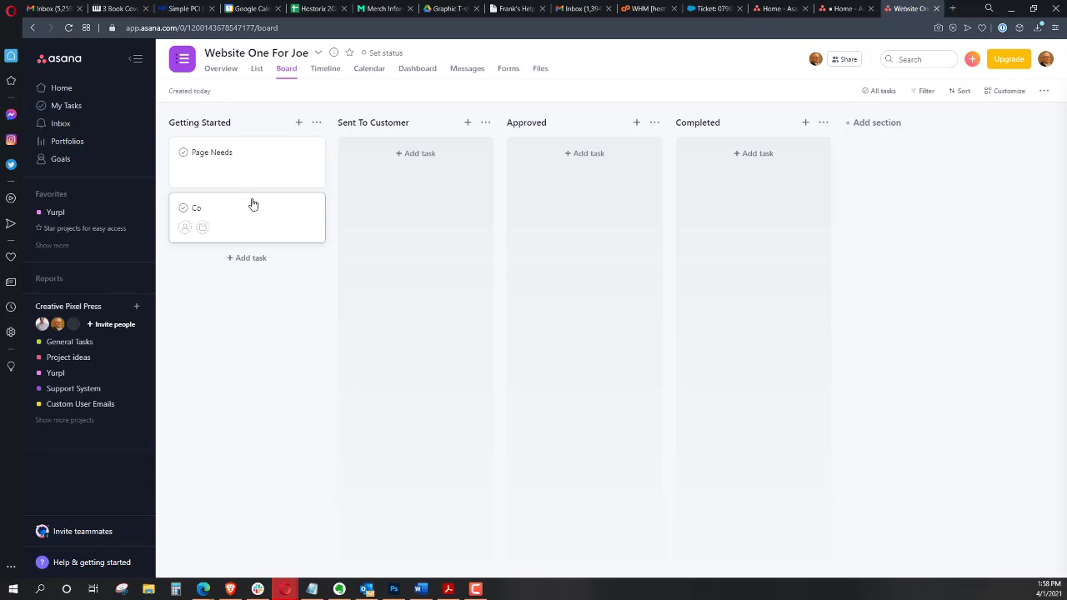
pyautogui.write('lor Scheme')
pyautogui.click(244, 259)
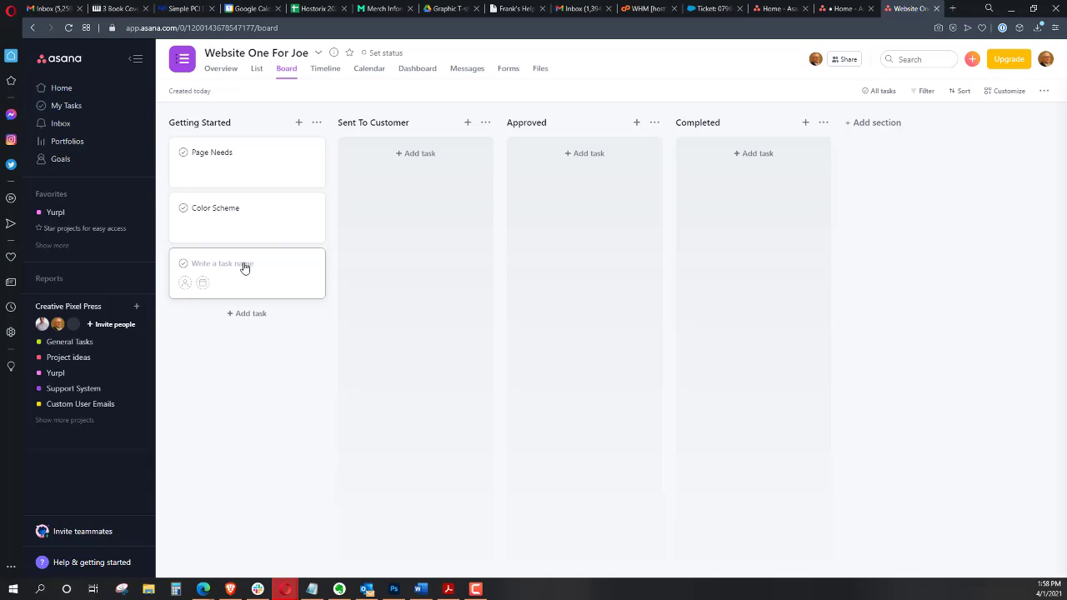
# Add Keywords and Who is the target Market tasks to the Getting Started section
pyautogui.write('Keywords')
pyautogui.click(241, 314)
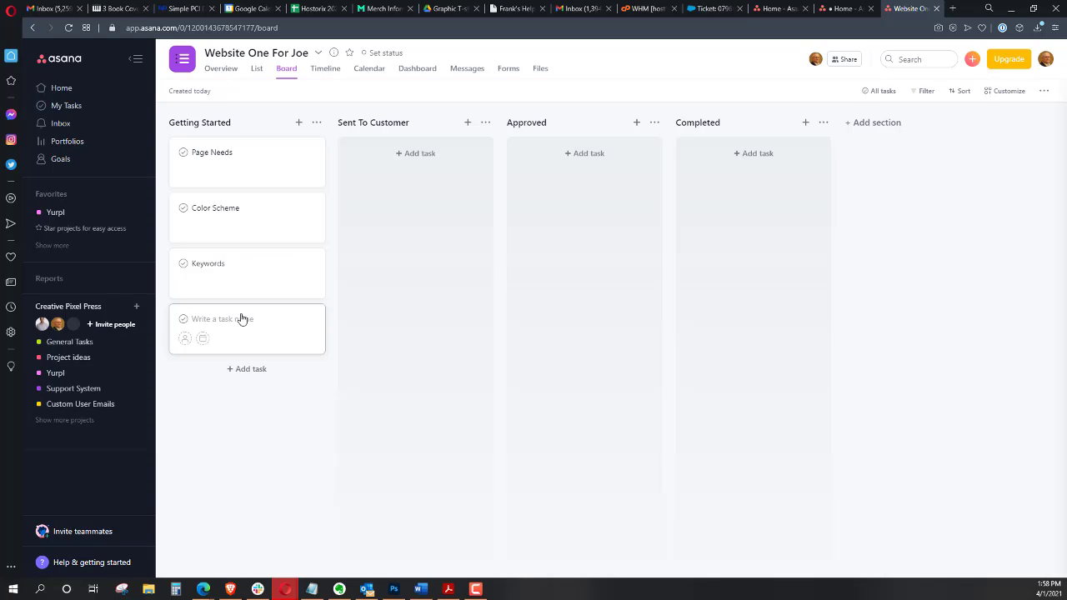
pyautogui.write('Who is the target Market')
pyautogui.click(231, 416)
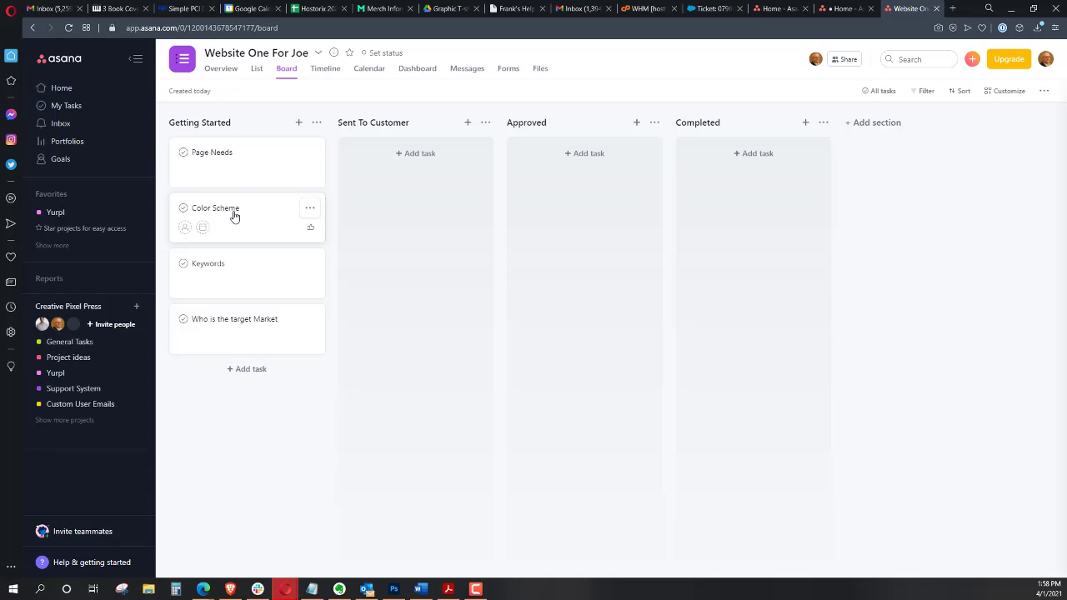
# Move the Color Scheme task to Sent To Customer and assign it to yourself
pyautogui.moveTo(235, 216); pyautogui.dragTo(396, 193)
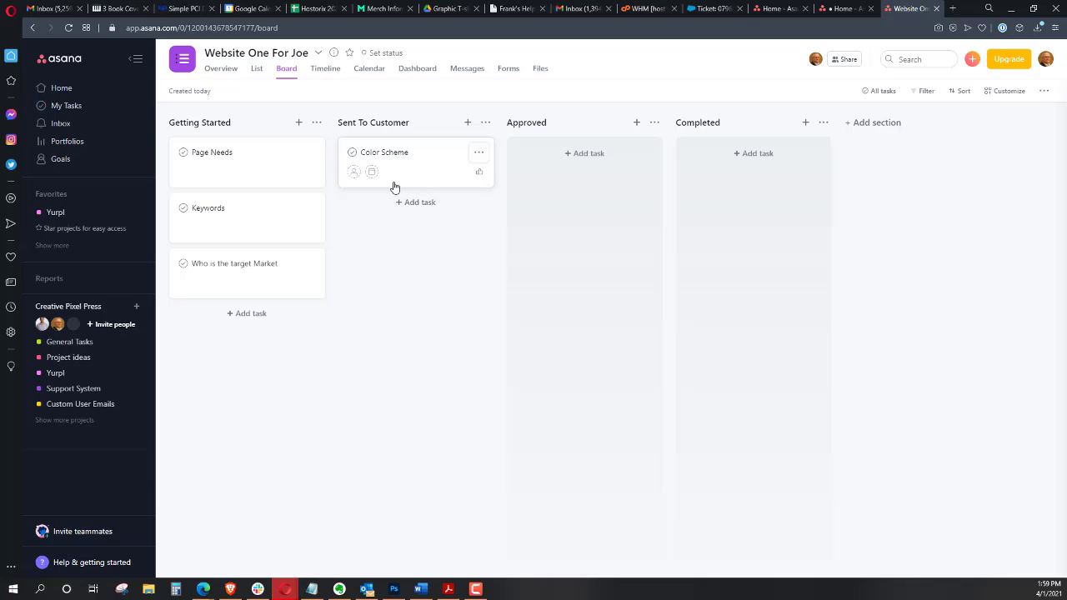
pyautogui.click(354, 174)
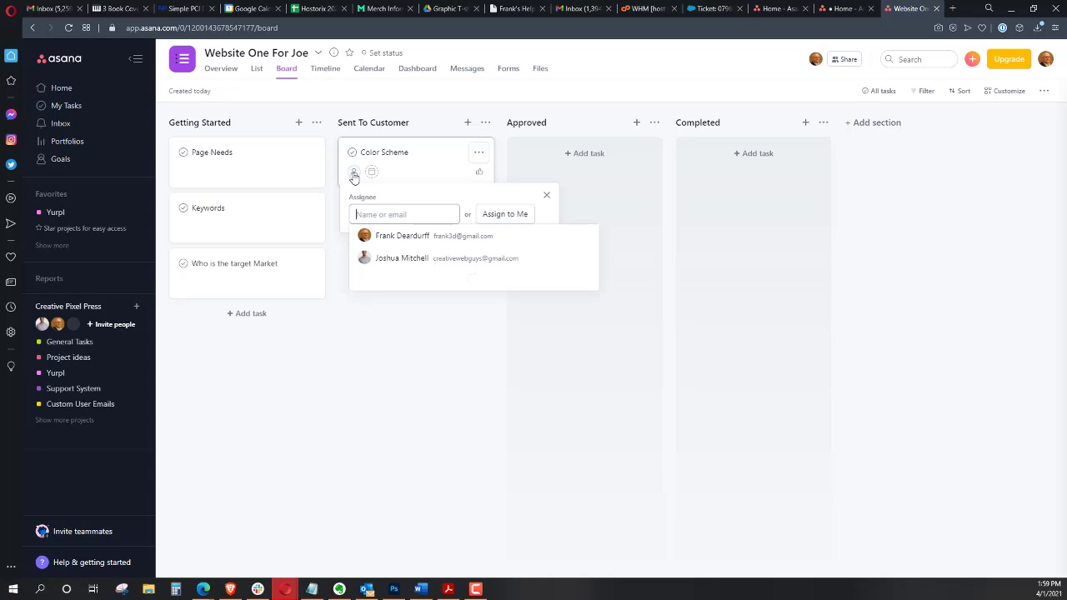
pyautogui.click(409, 257)
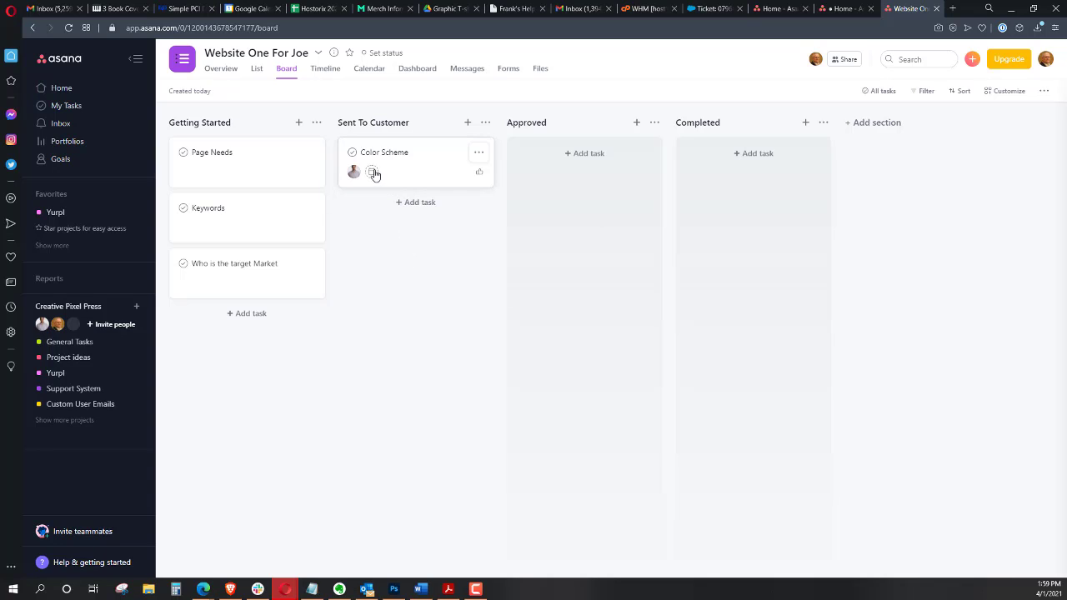
pyautogui.click(372, 172)
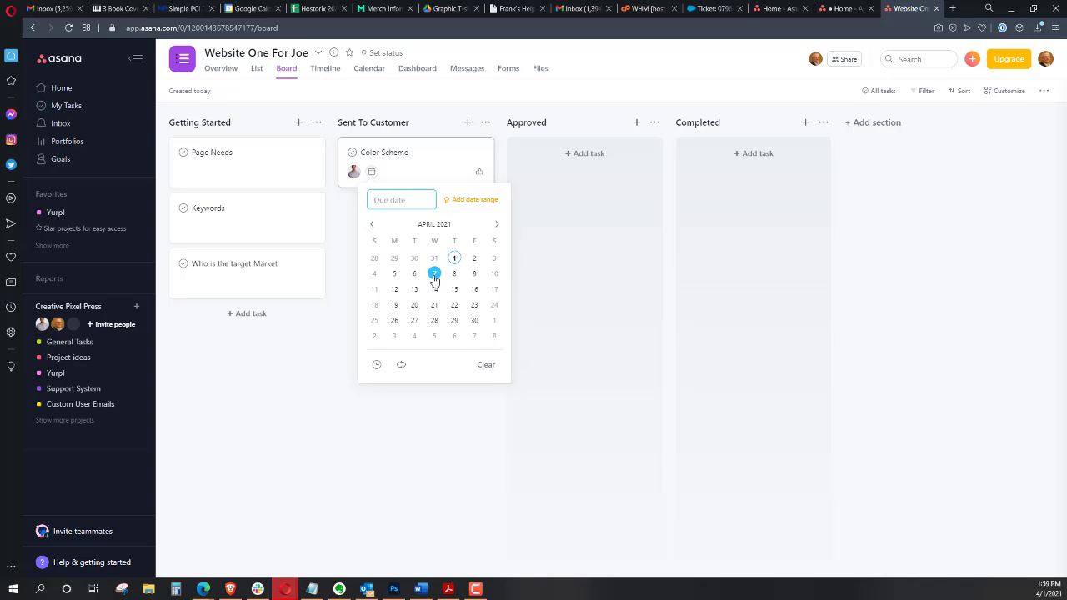
pyautogui.click(404, 168)
pyautogui.click(405, 168)
pyautogui.click(353, 171)
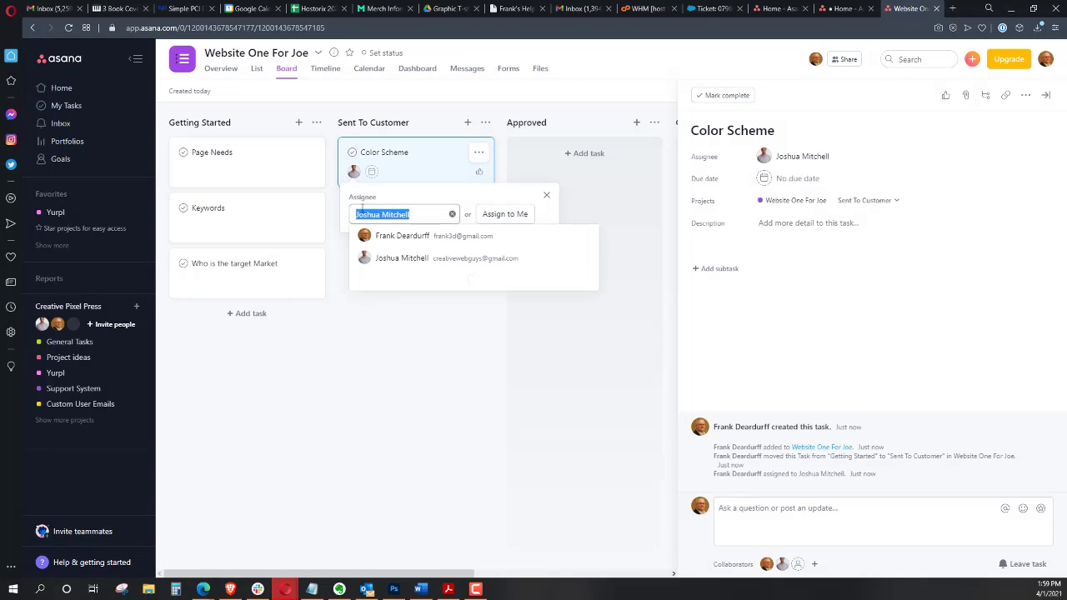
pyautogui.click(422, 242)
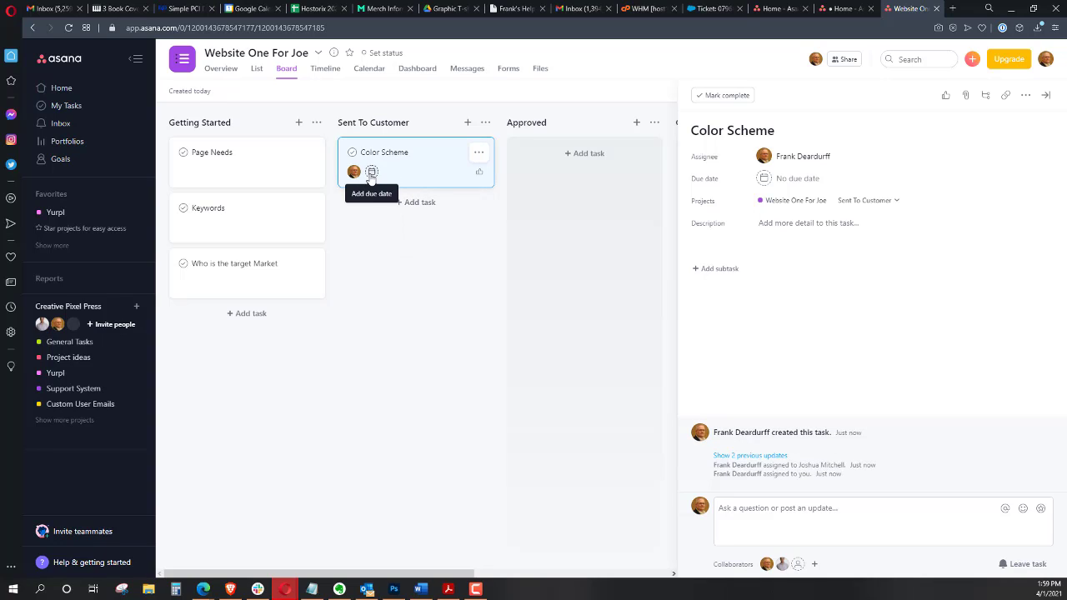
# Set the Color Scheme task's due date to April 9
pyautogui.click(371, 172)
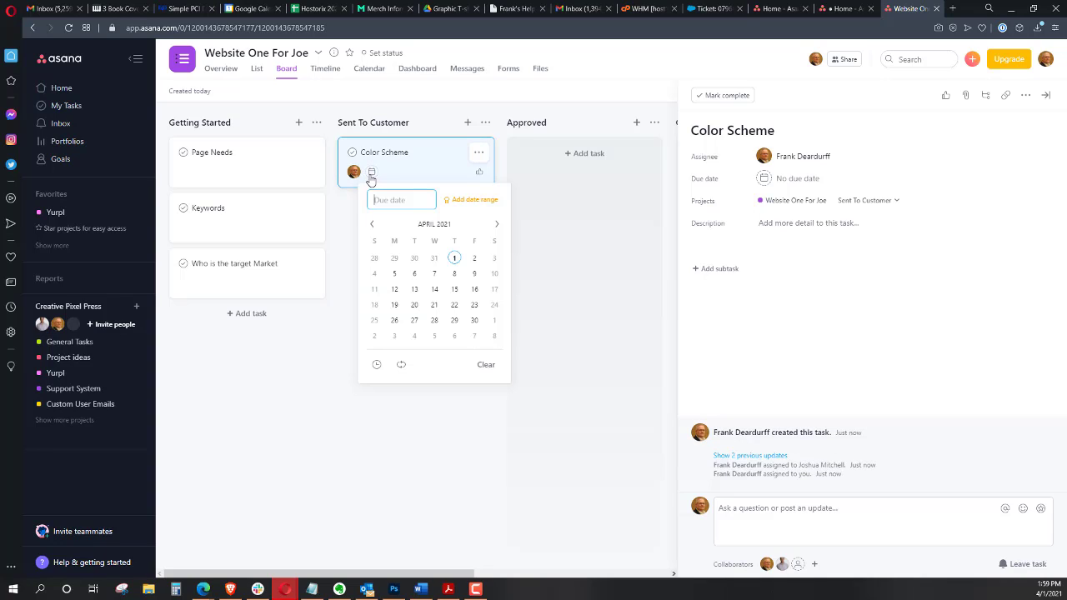
pyautogui.click(472, 275)
pyautogui.click(343, 283)
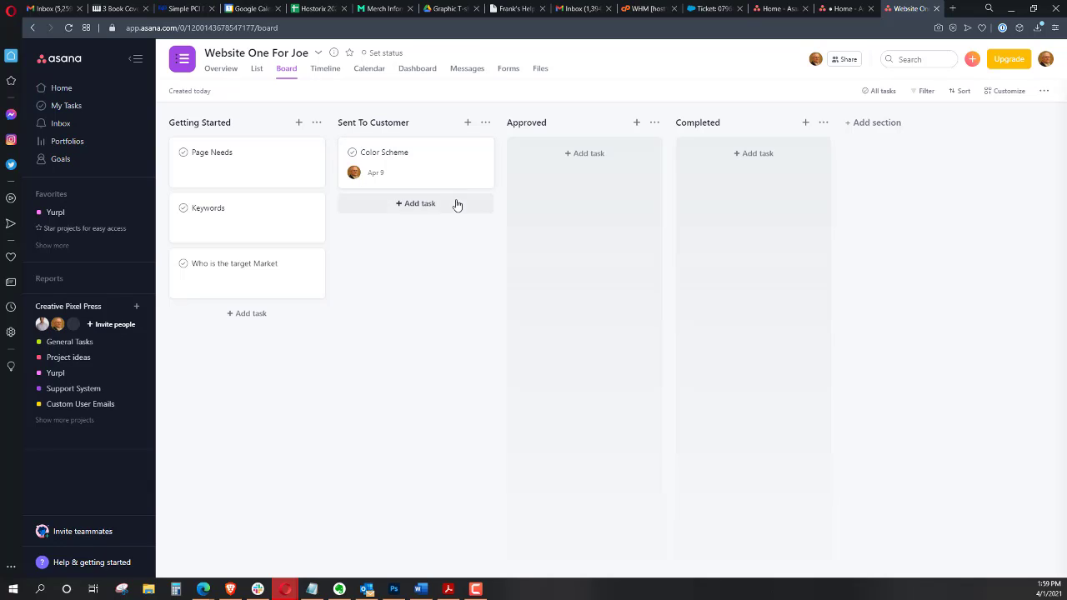
# Open the Color Scheme task's options menu and view the cover image sources
pyautogui.click(479, 154)
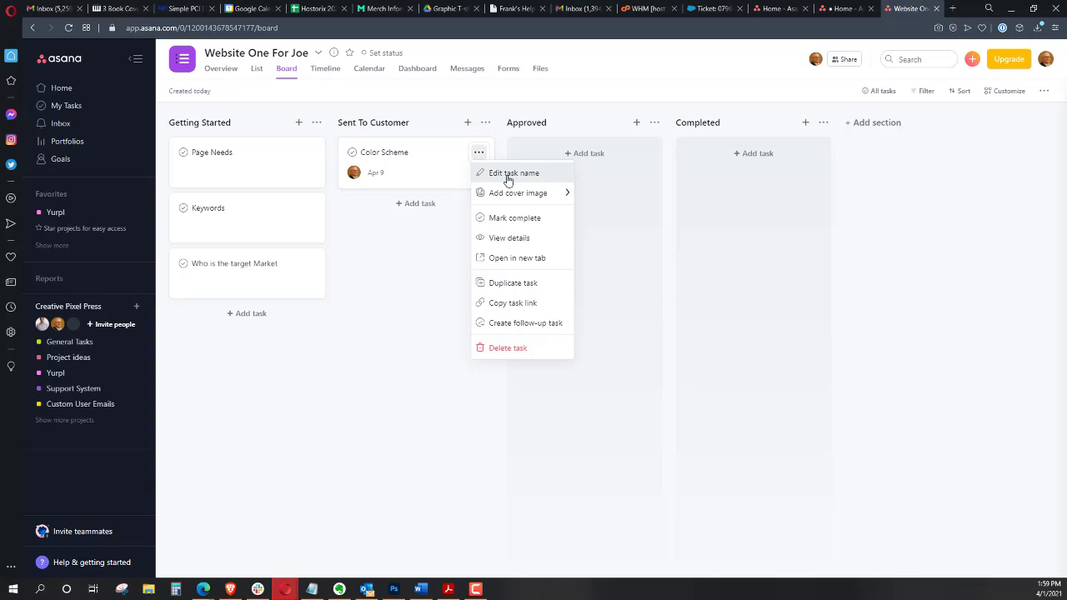
pyautogui.moveTo(507, 195)
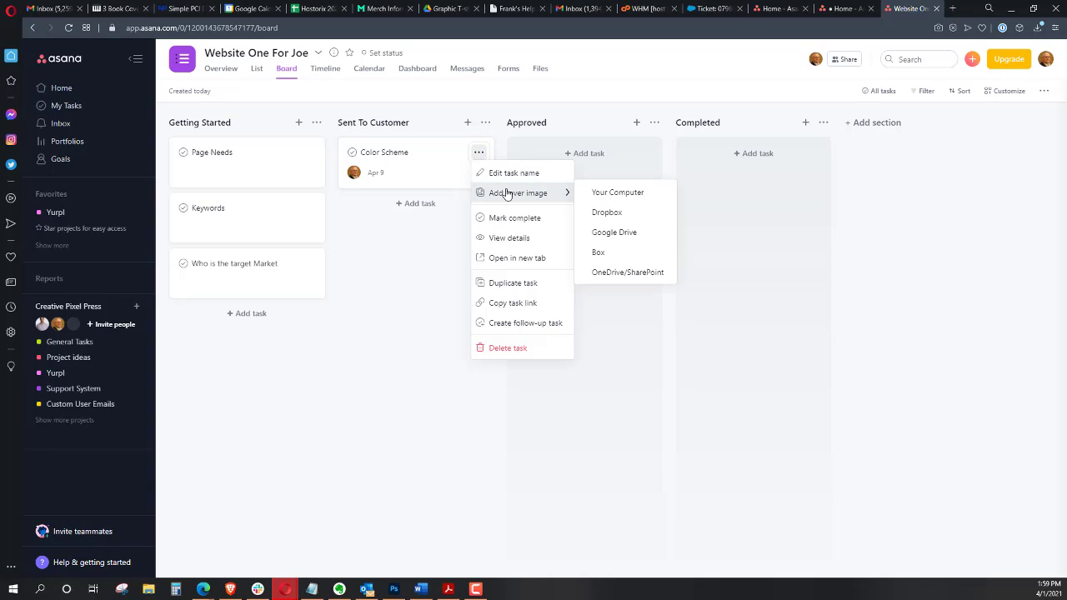
pyautogui.click(401, 137)
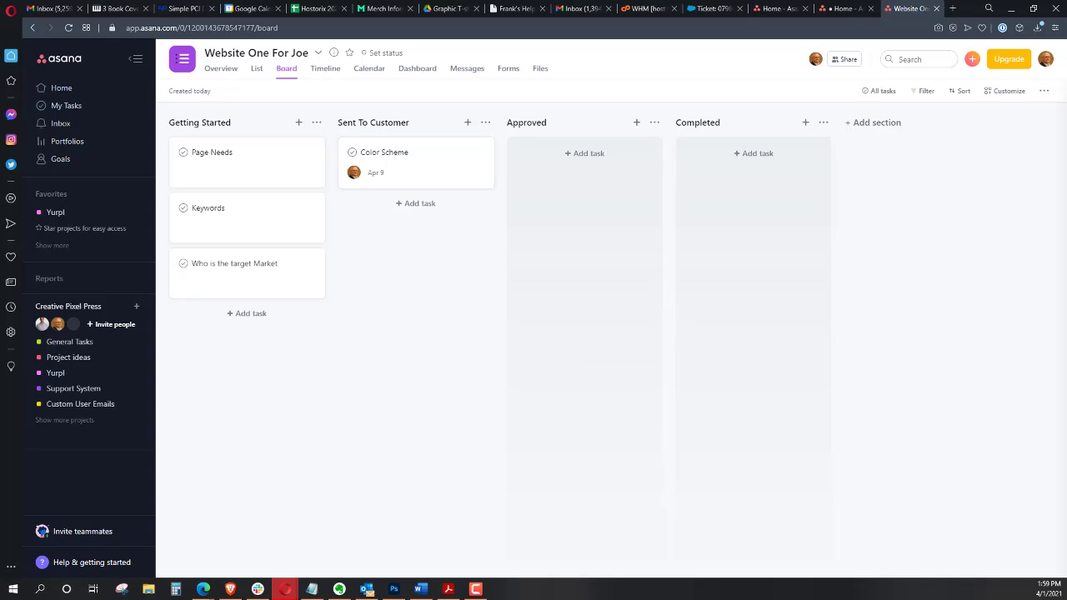
# Review the Asana pricing page and the homepage's boards section in a second browser window
pyautogui.moveTo(0, 112); pyautogui.dragTo(612, 56)
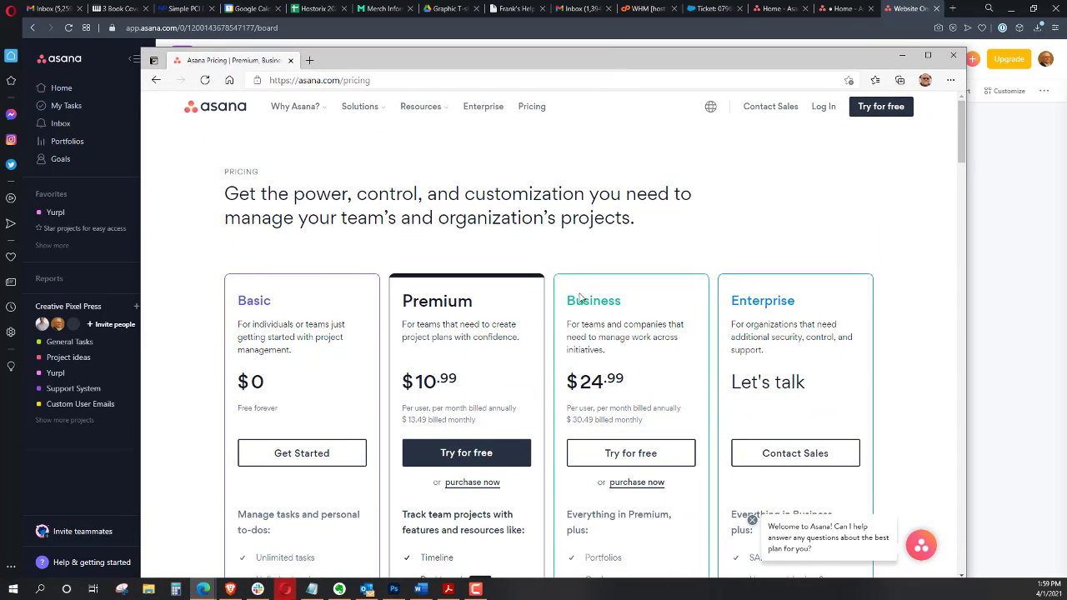
pyautogui.scroll(-4, 581, 298)
pyautogui.scroll(4, 562, 286)
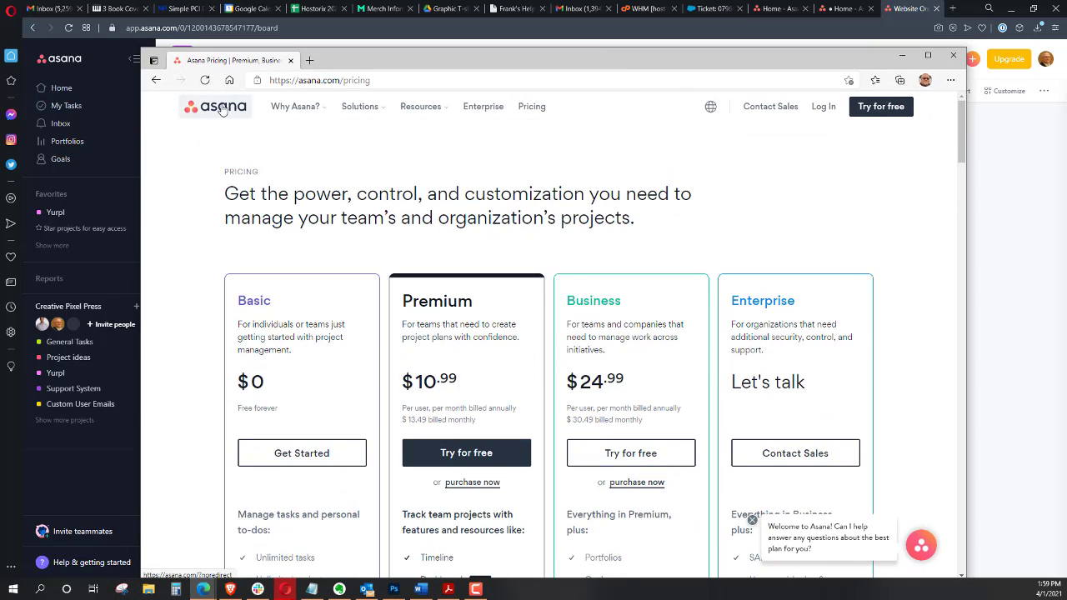
pyautogui.click(221, 110)
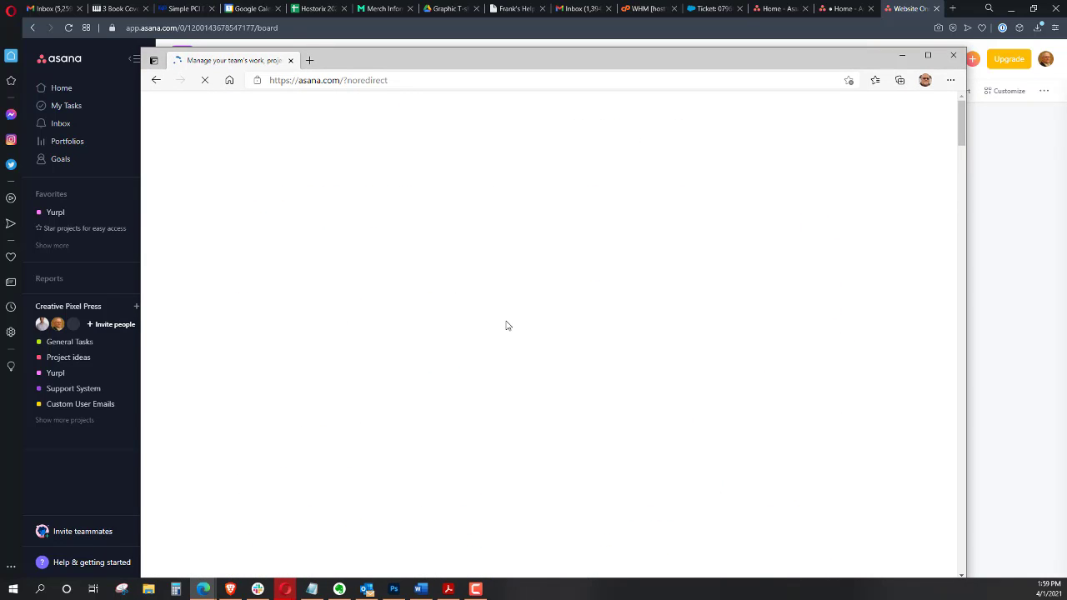
pyautogui.scroll(-8, 507, 316)
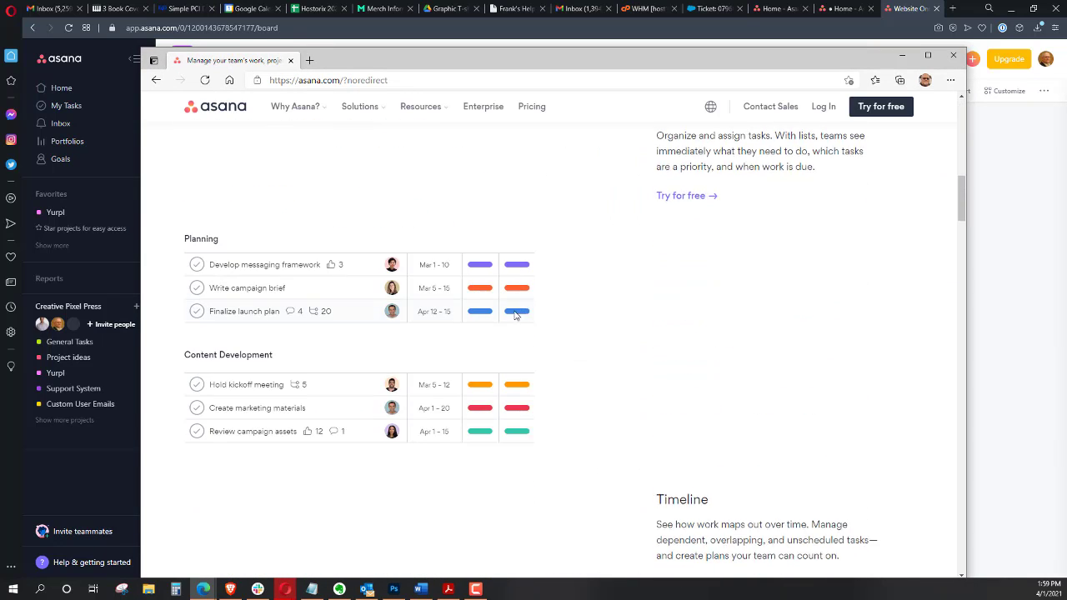
pyautogui.scroll(-8, 534, 417)
pyautogui.scroll(3, 500, 404)
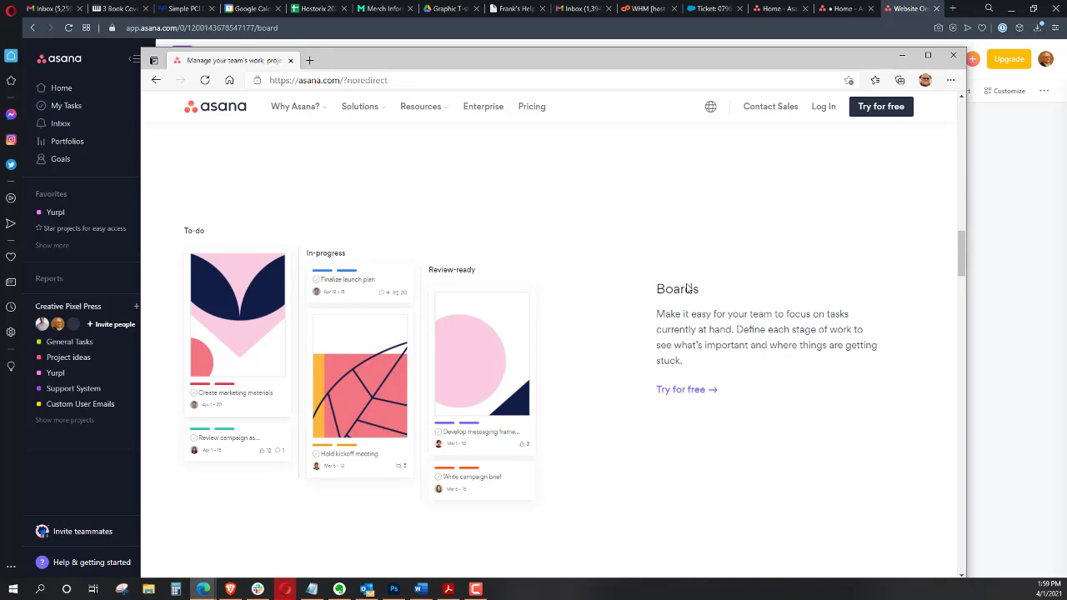
pyautogui.moveTo(745, 61); pyautogui.dragTo(0, 113)
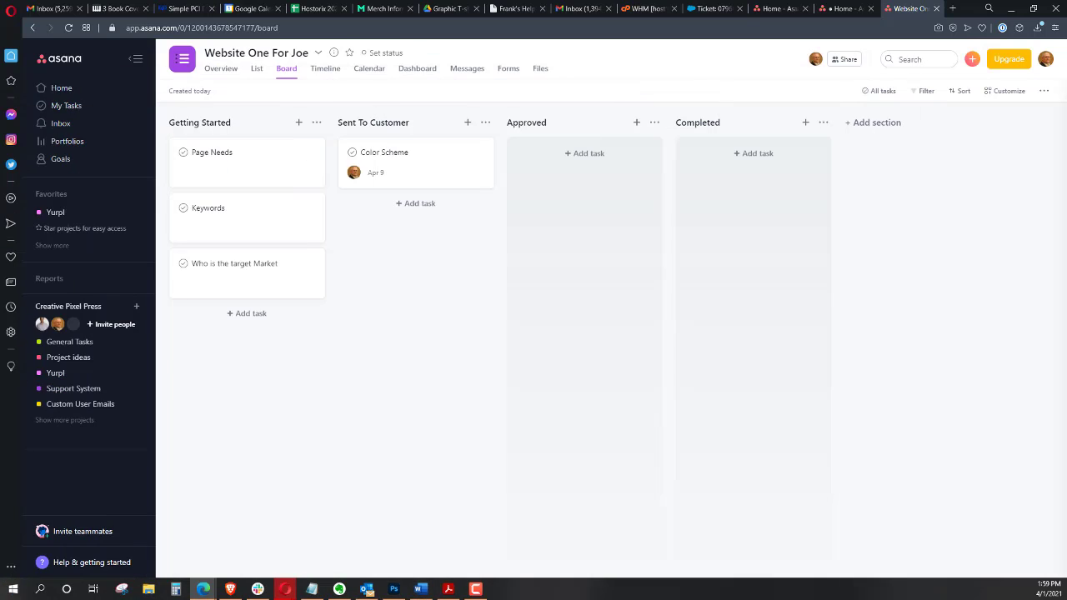
# Copy the link of the Color Scheme task
pyautogui.click(467, 153)
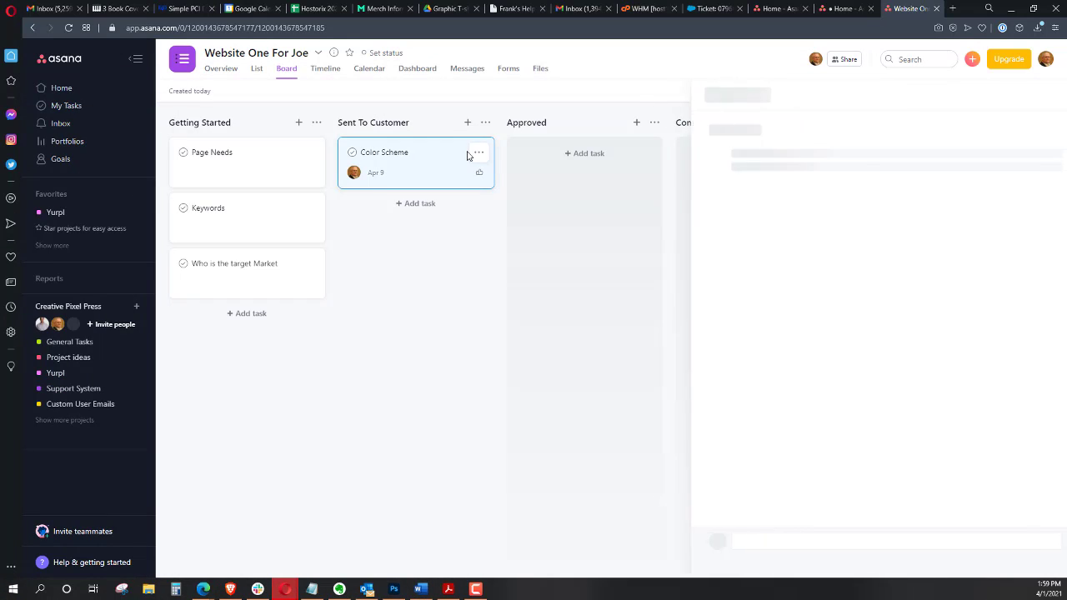
pyautogui.click(423, 313)
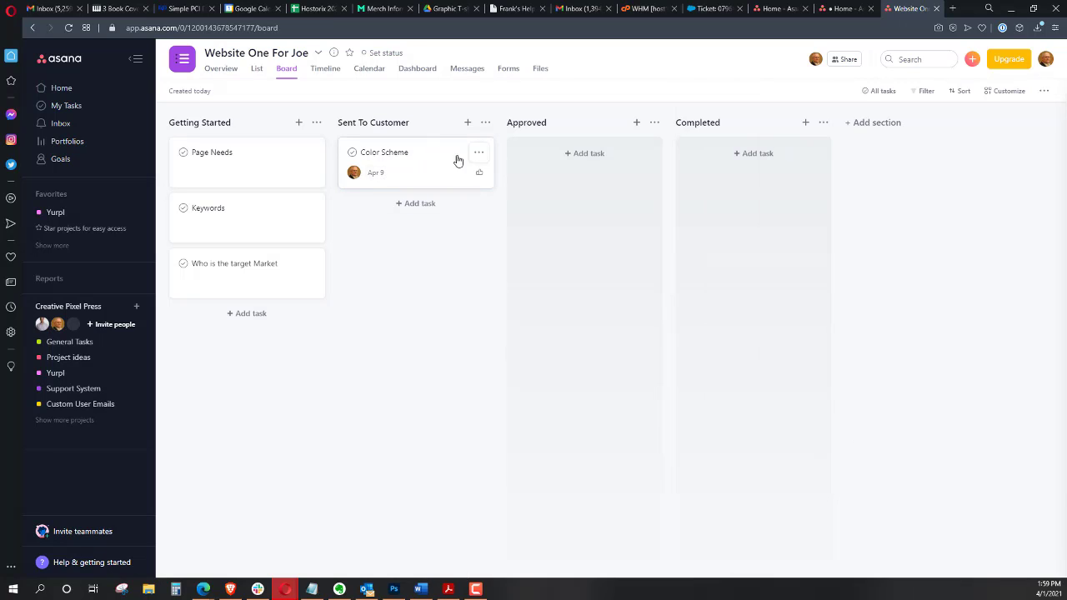
pyautogui.click(478, 152)
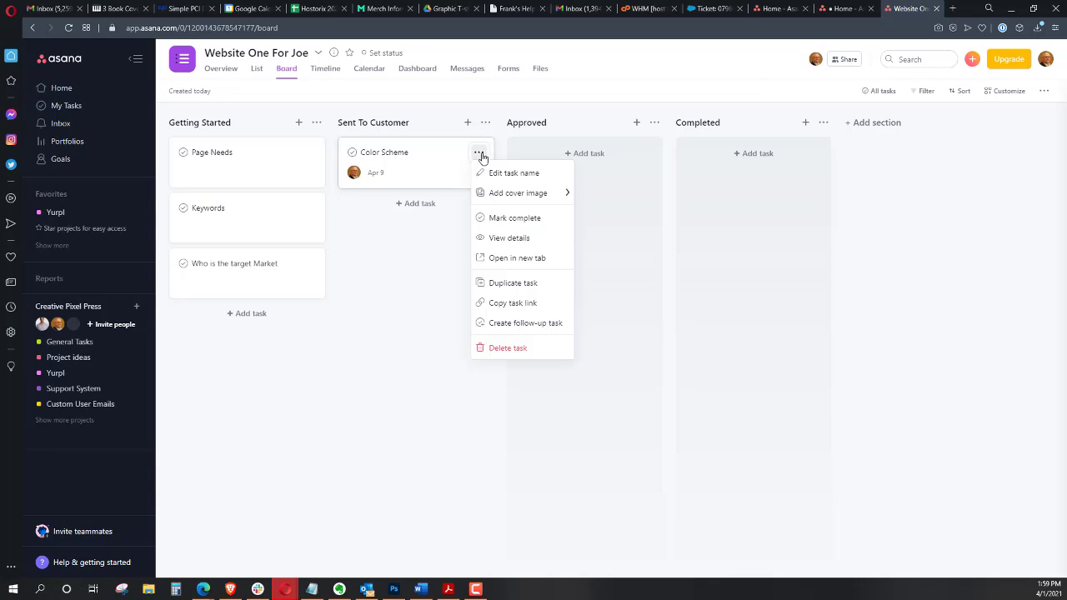
pyautogui.click(508, 302)
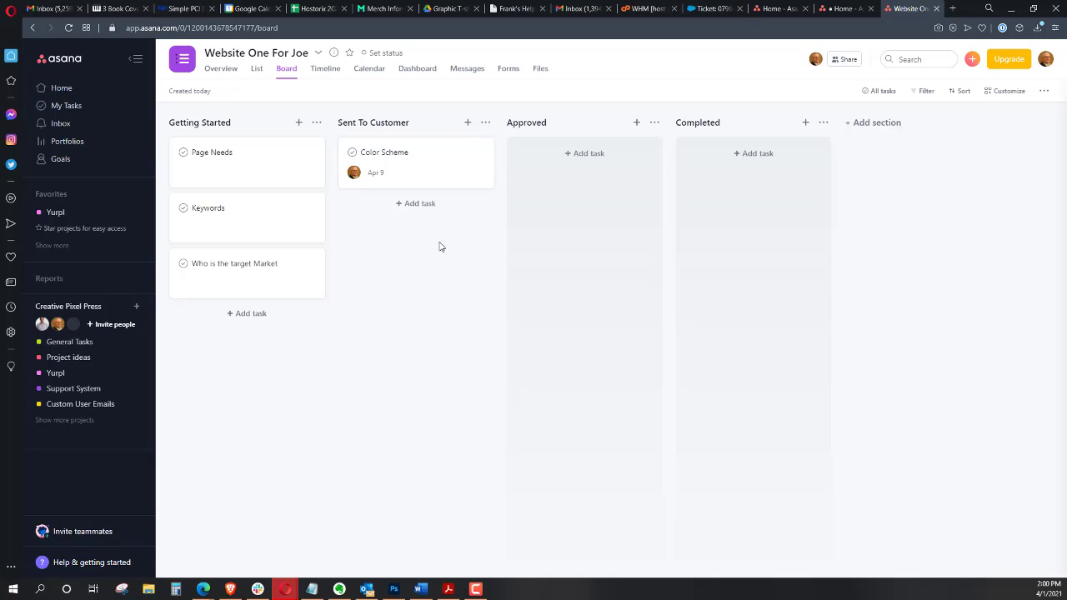
# Open the Color Scheme task's details and view the file sources for attaching a file to a comment
pyautogui.click(423, 168)
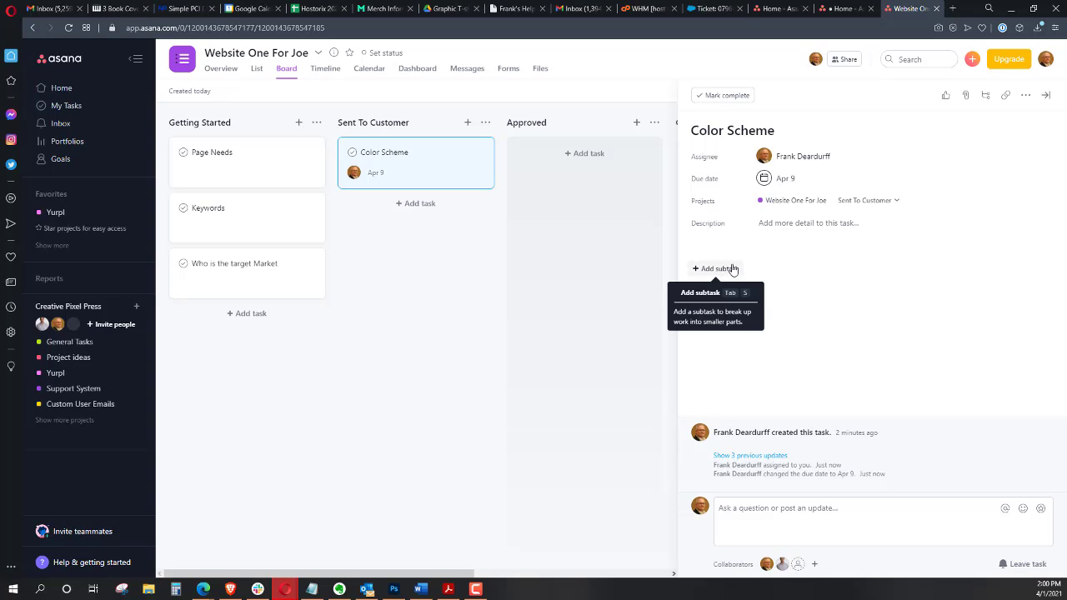
pyautogui.click(840, 536)
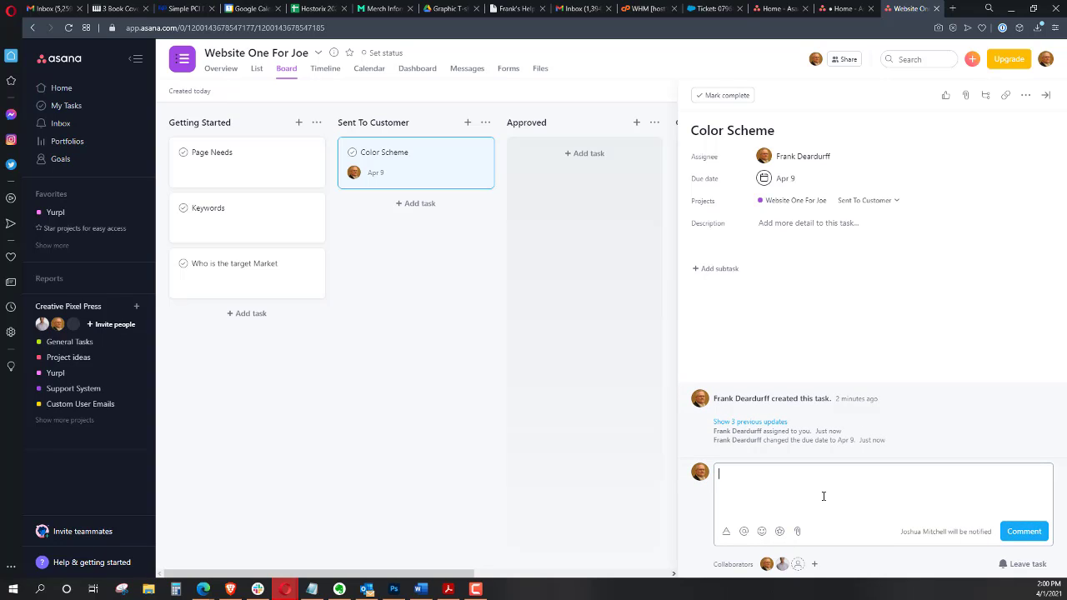
pyautogui.click(798, 534)
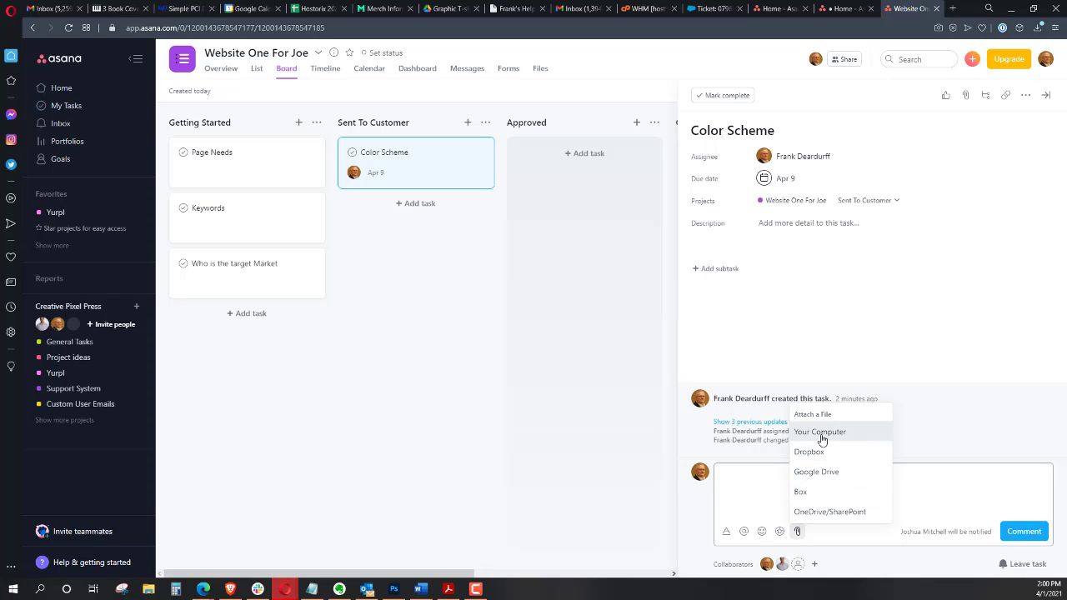
pyautogui.click(825, 501)
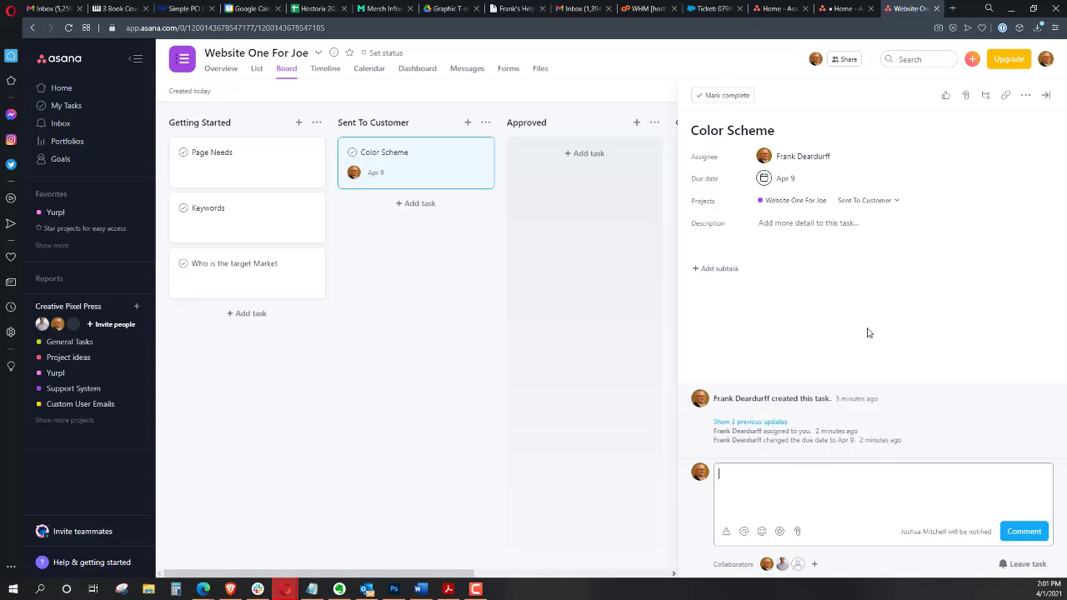
# Add the frank tested tag to the Color Scheme task and close its details
pyautogui.click(1026, 95)
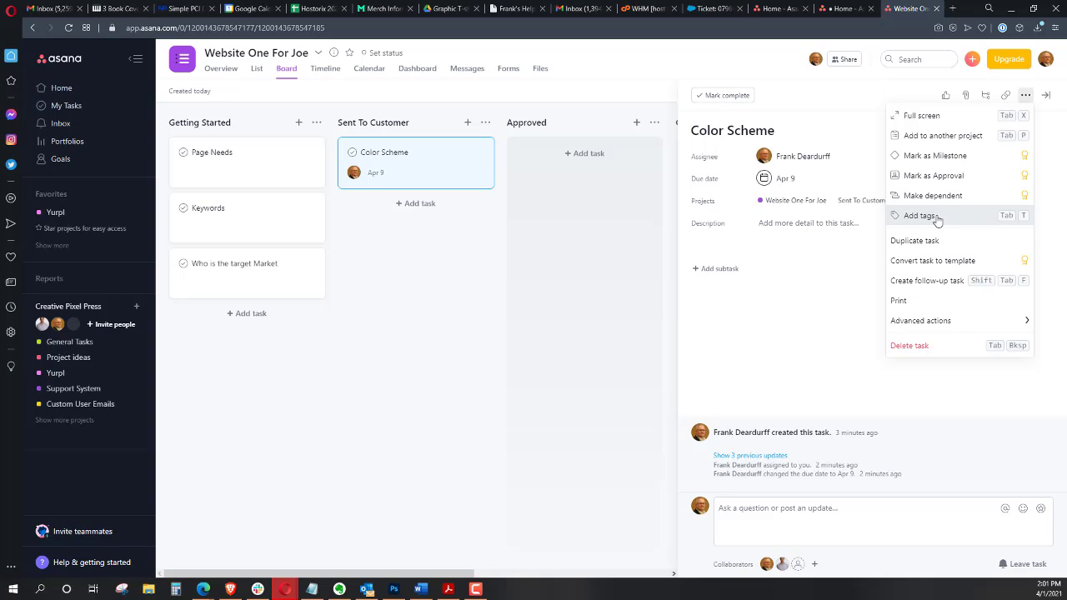
pyautogui.click(937, 219)
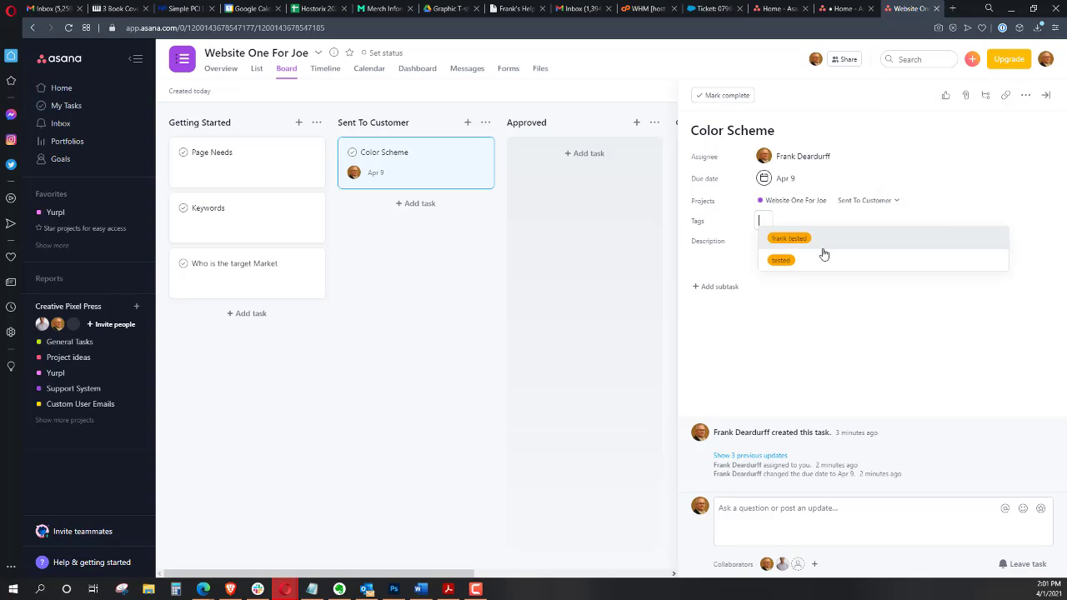
pyautogui.click(788, 244)
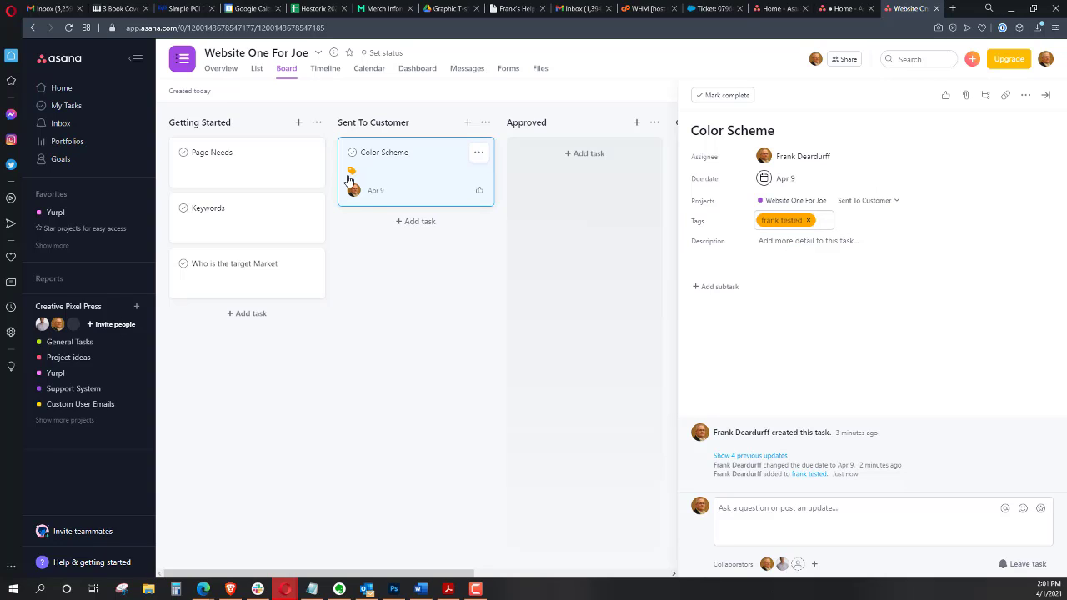
pyautogui.click(838, 304)
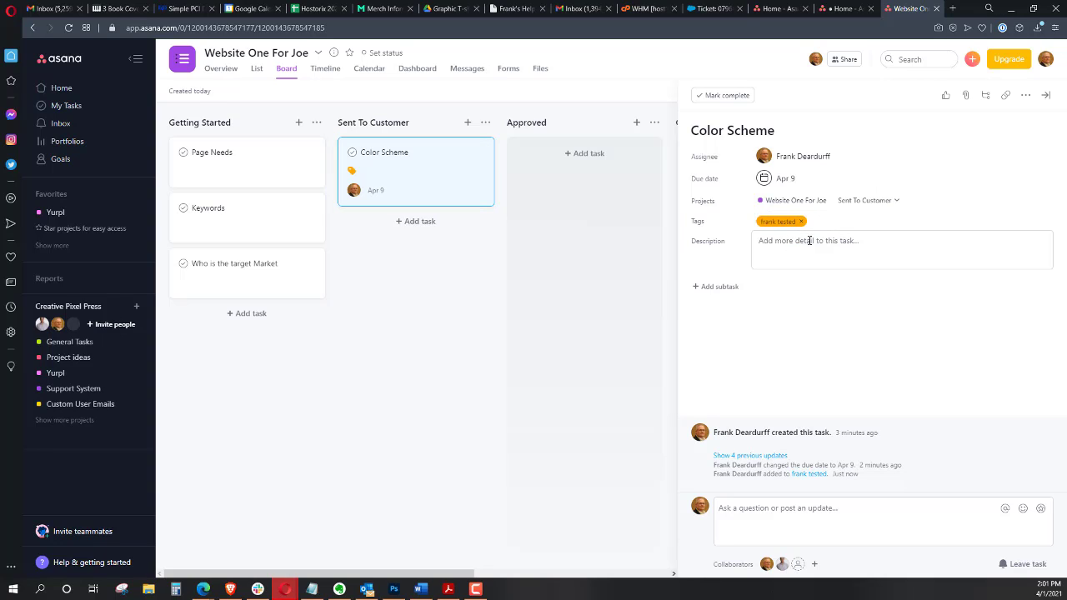
pyautogui.click(613, 431)
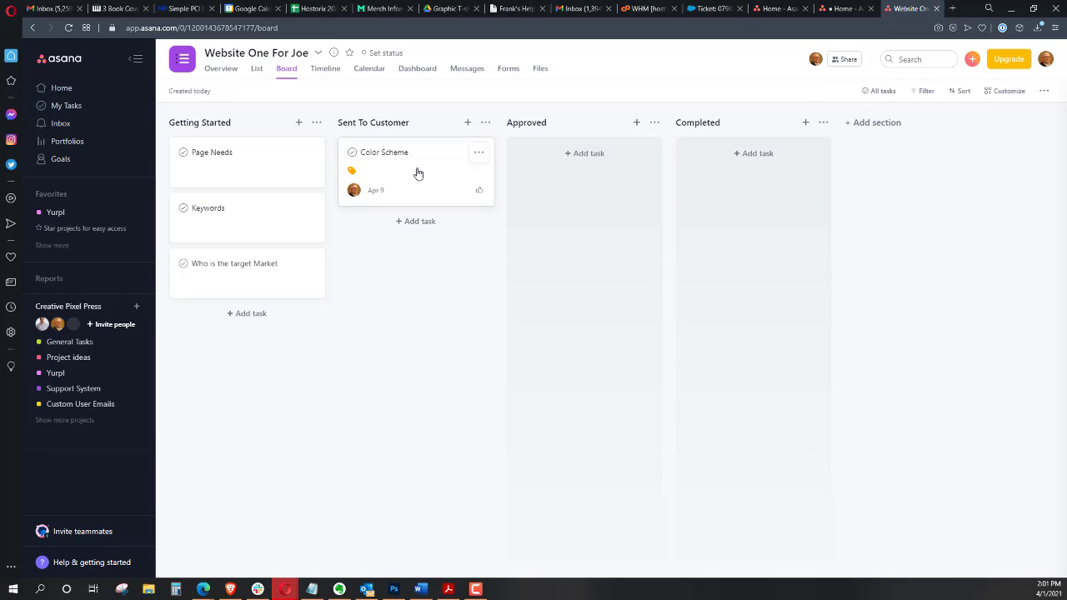
# Move the Color Scheme task to the Approved section
pyautogui.moveTo(418, 173); pyautogui.dragTo(588, 200)
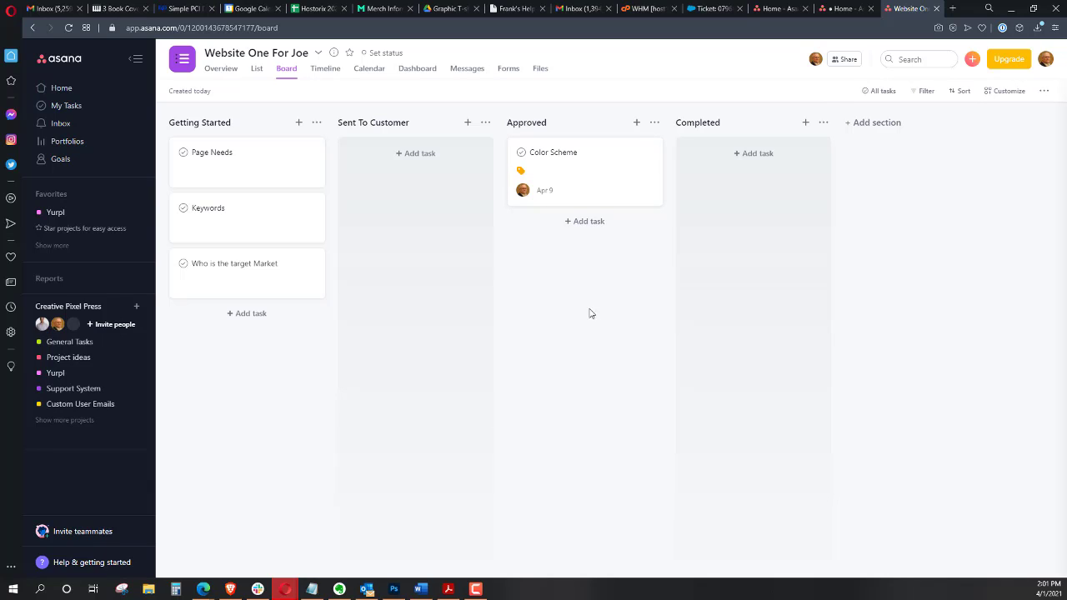
# Browse the project's List, Timeline, Calendar, Dashboard, Messages and Overview views
pyautogui.click(257, 70)
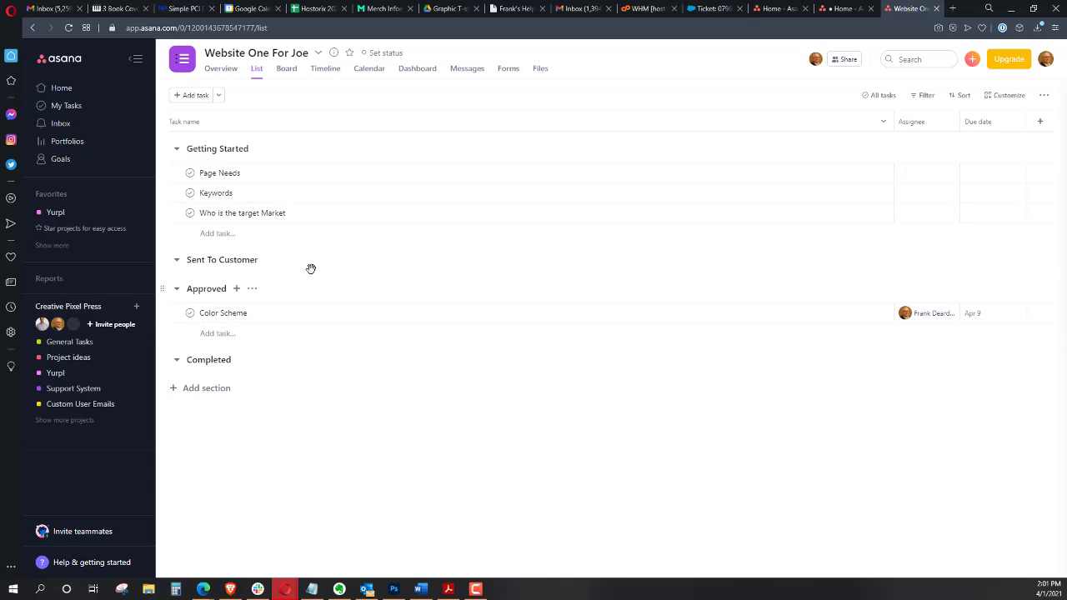
pyautogui.click(326, 74)
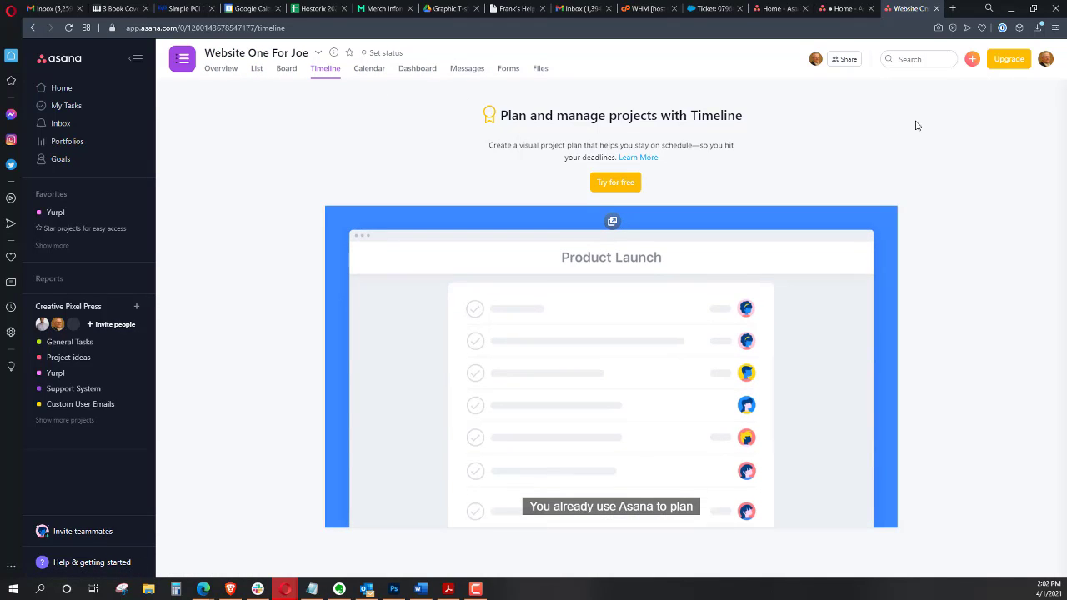
pyautogui.click(371, 70)
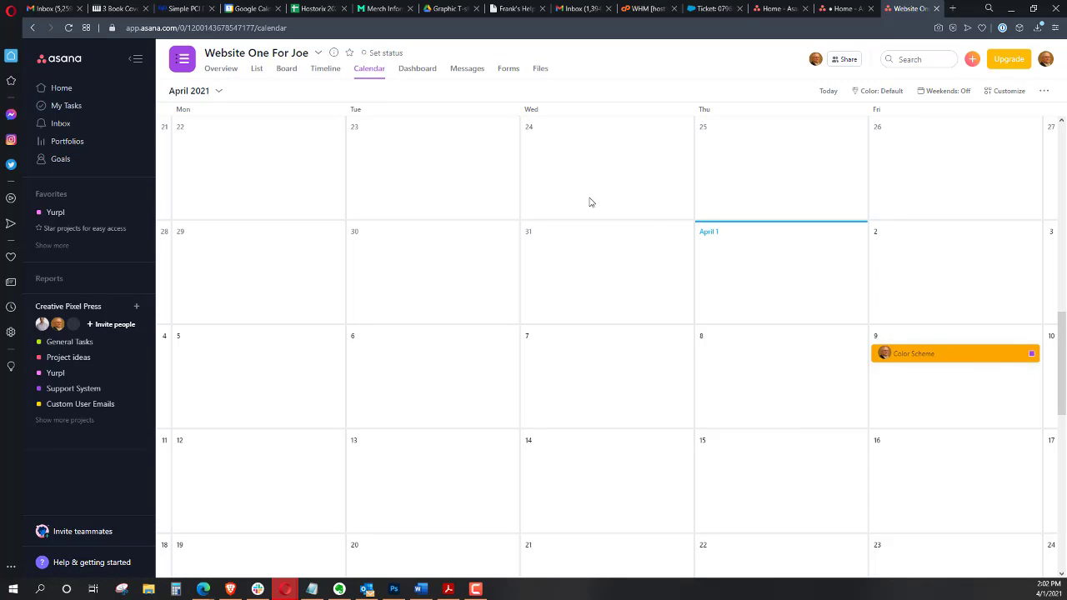
pyautogui.click(426, 72)
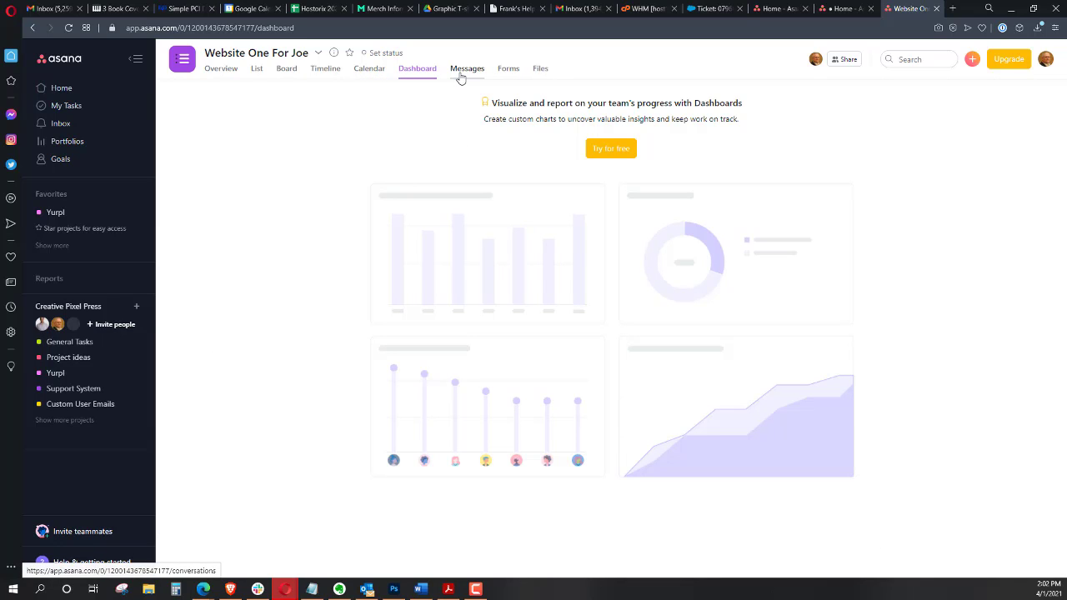
pyautogui.click(461, 74)
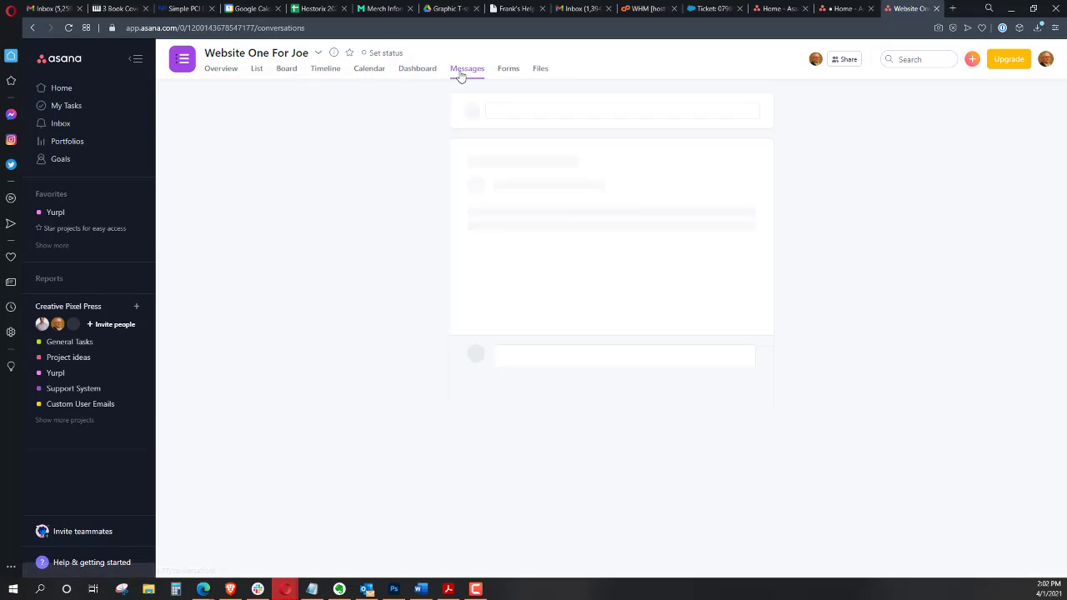
pyautogui.click(220, 77)
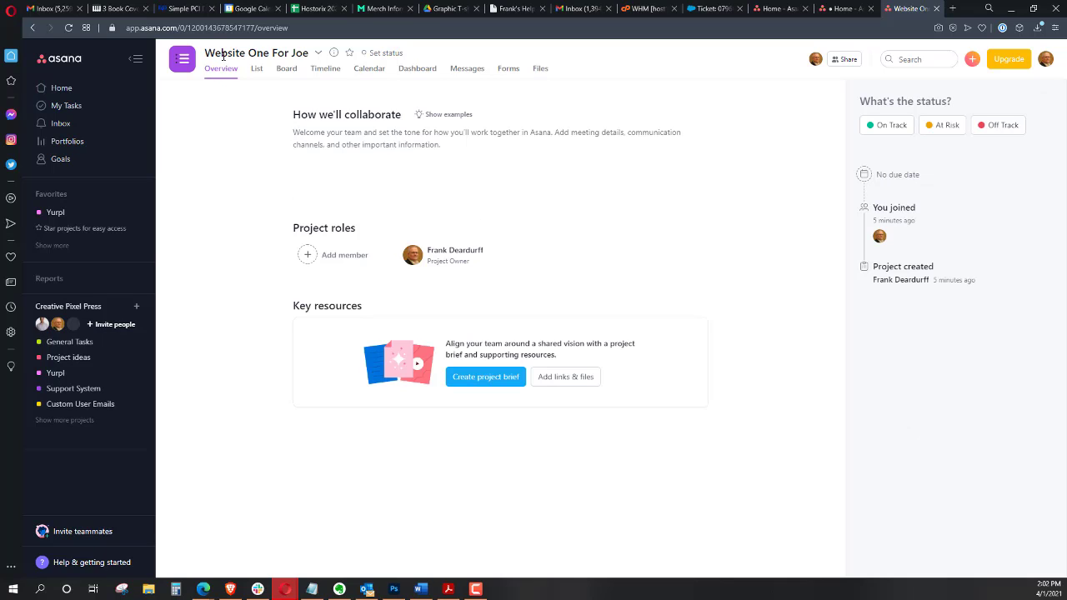
# Review the Home page and scroll through the My Tasks list of assigned tasks
pyautogui.click(77, 90)
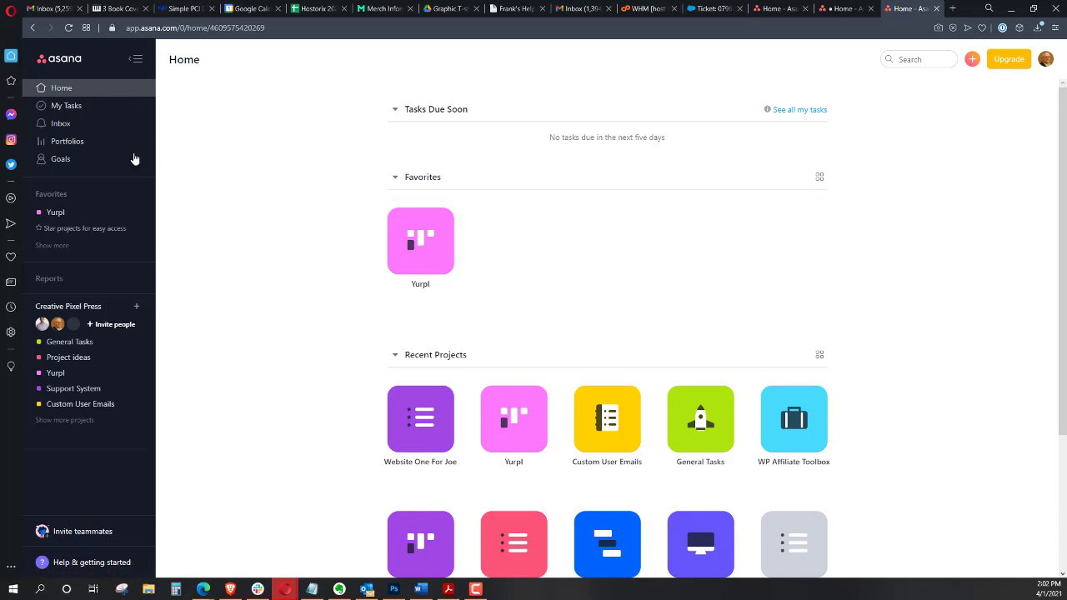
pyautogui.click(74, 114)
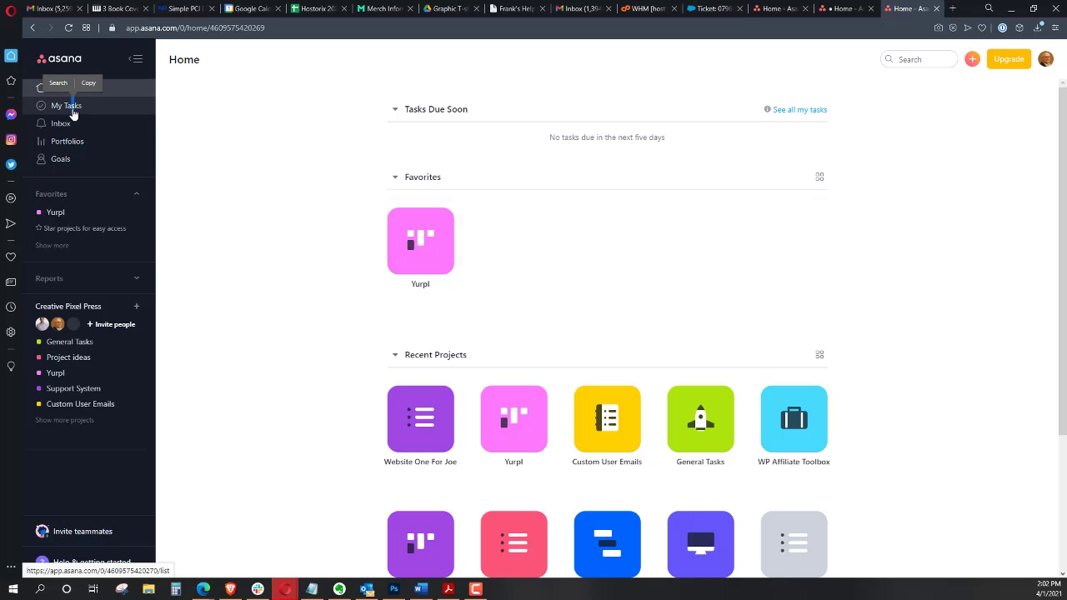
pyautogui.click(74, 113)
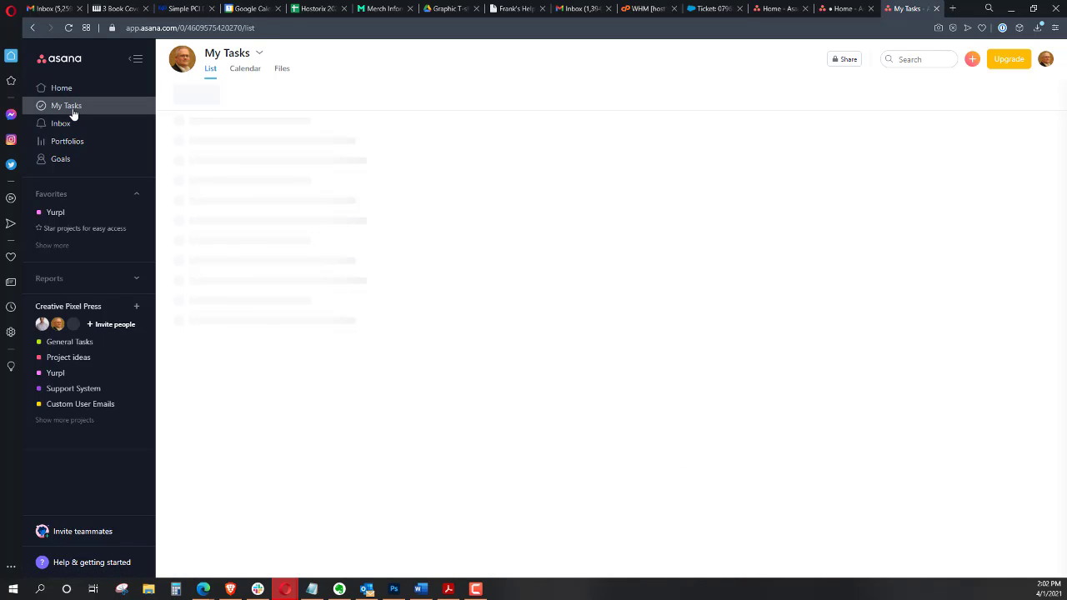
pyautogui.scroll(-3, 438, 280)
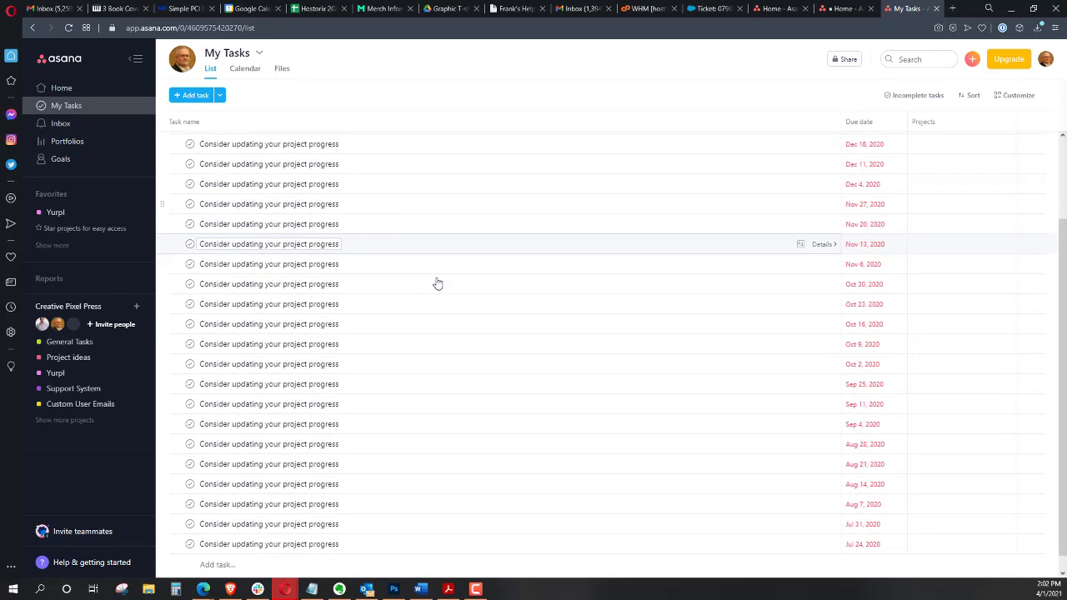
pyautogui.scroll(3, 439, 283)
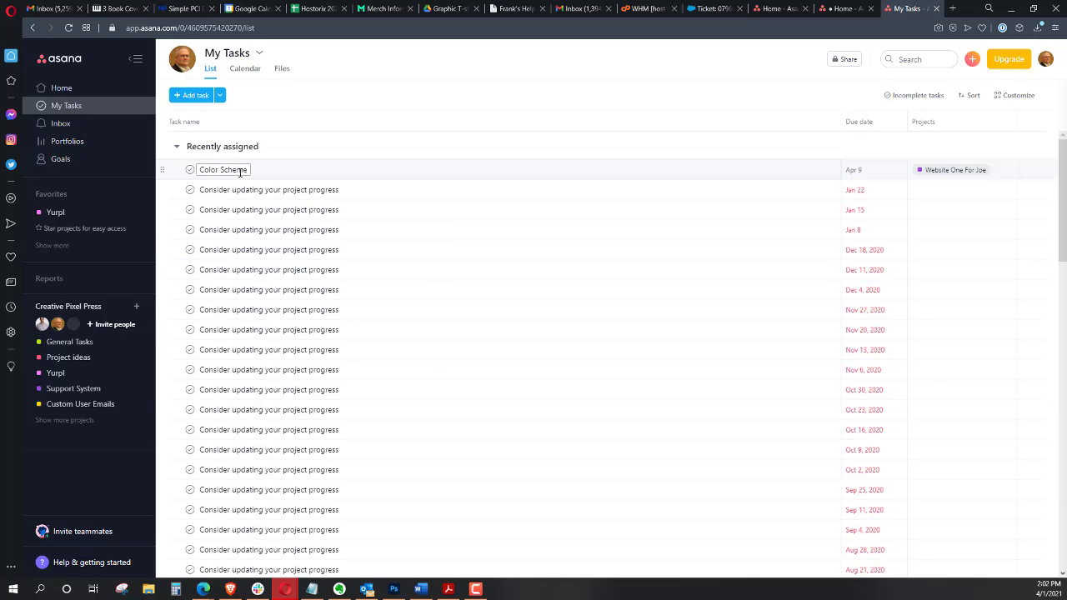
pyautogui.scroll(-4, 242, 200)
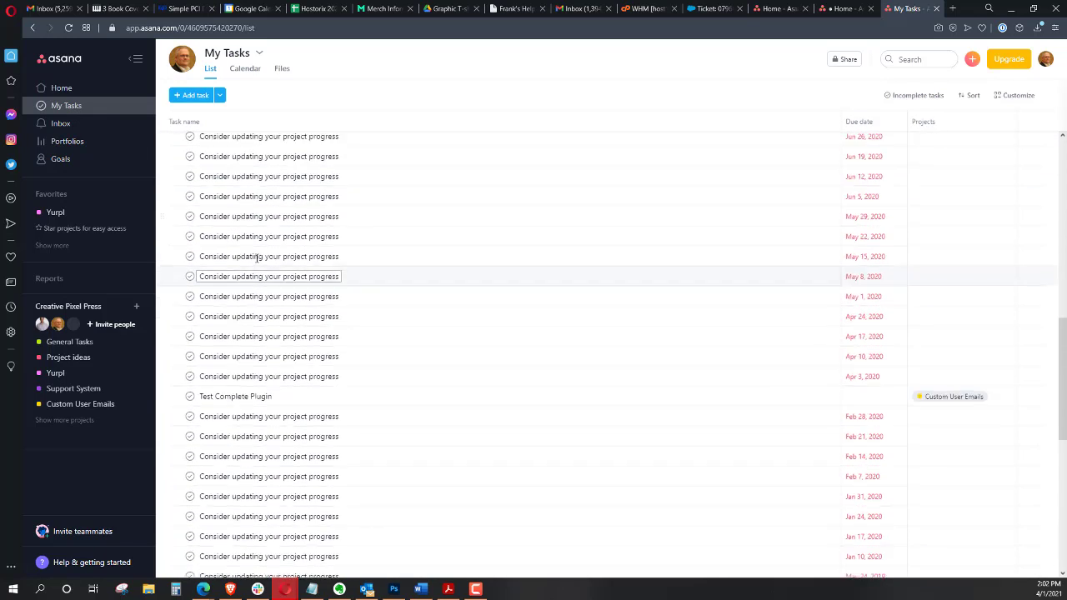
pyautogui.scroll(1, 255, 259)
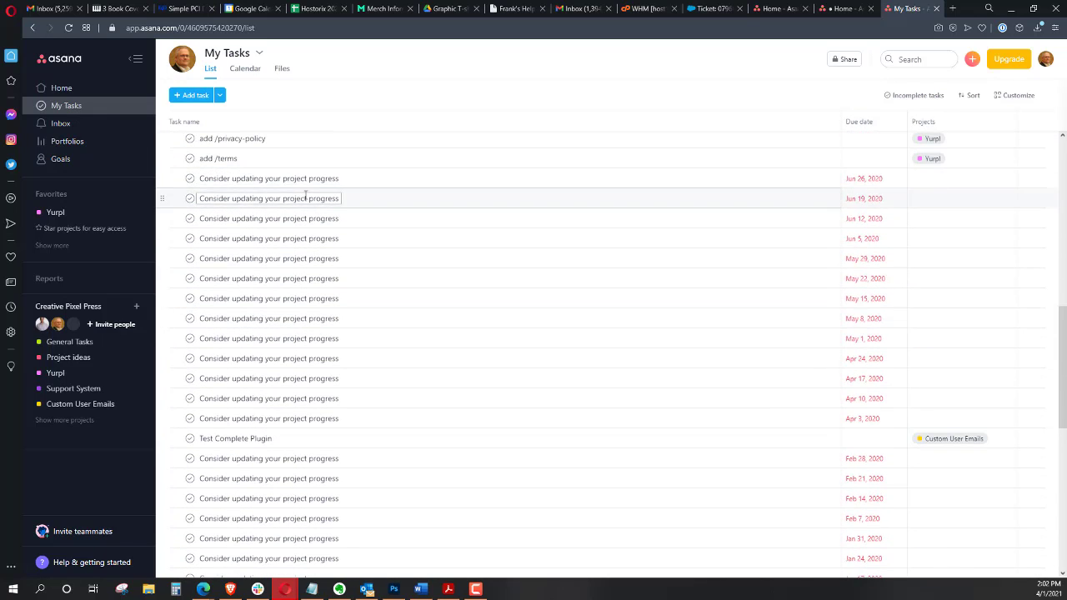
pyautogui.scroll(4, 366, 213)
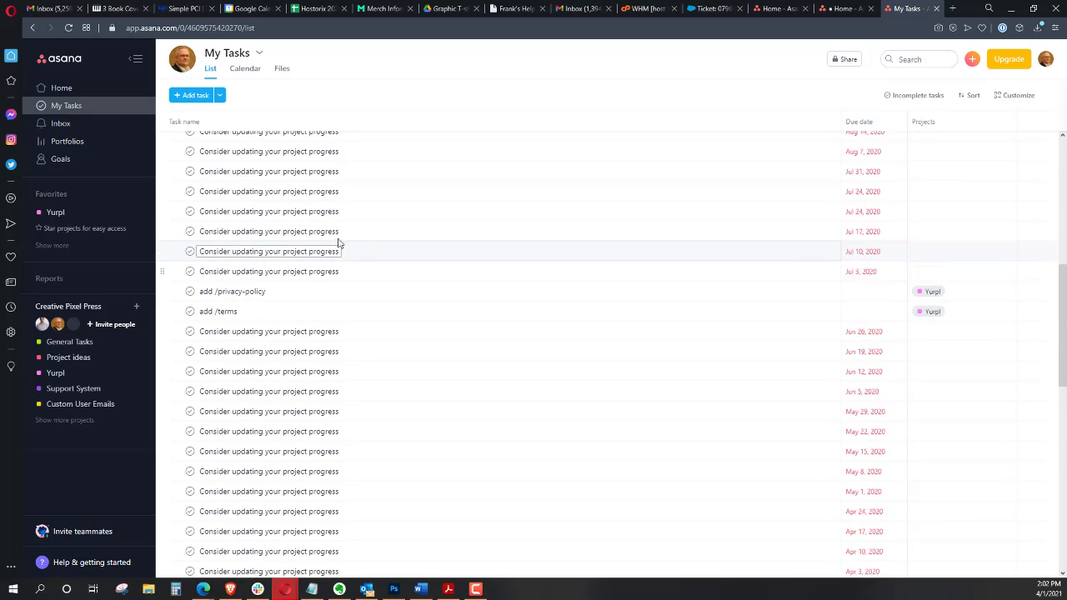
pyautogui.scroll(-7, 336, 252)
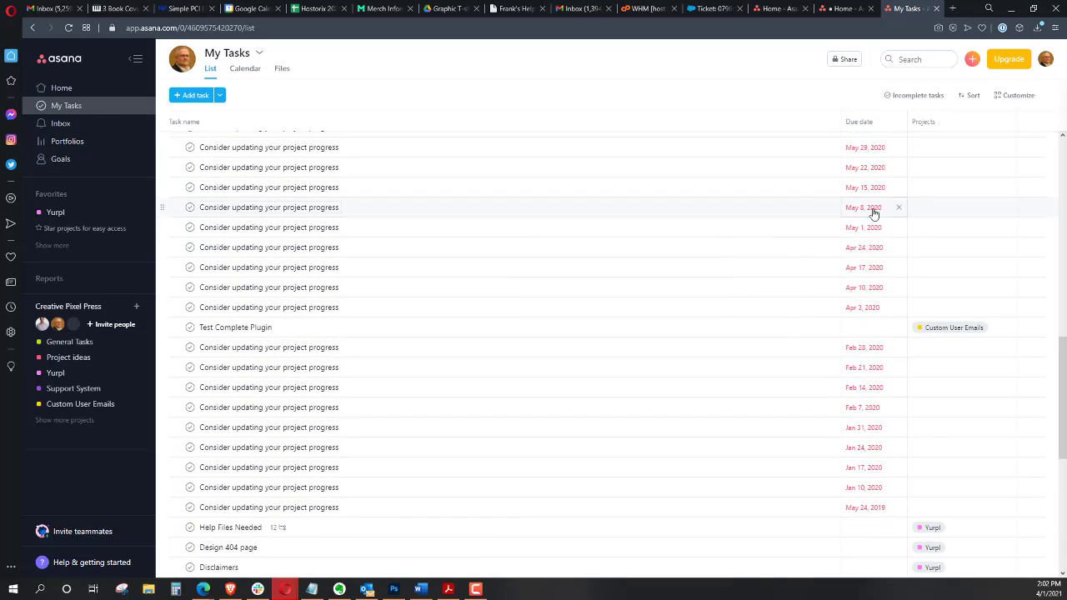
pyautogui.scroll(-8, 970, 256)
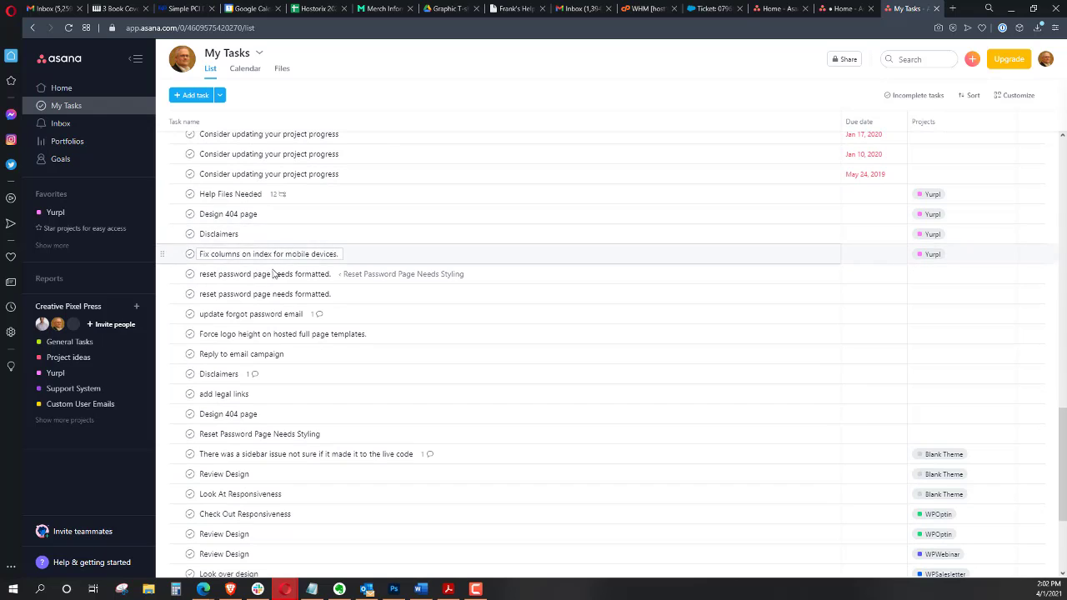
pyautogui.scroll(-1, 268, 348)
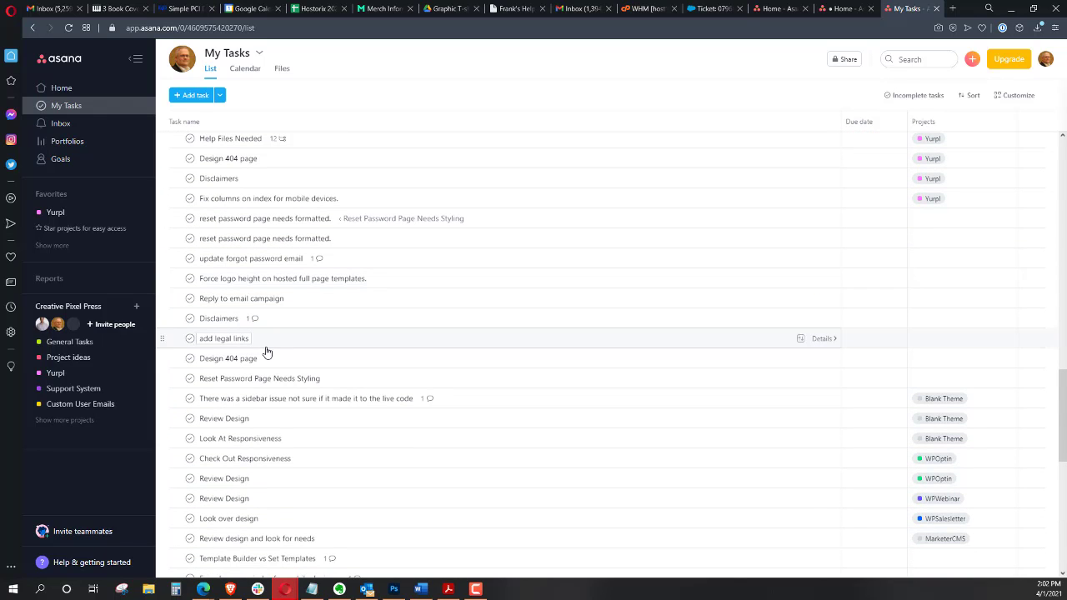
pyautogui.scroll(20, 267, 352)
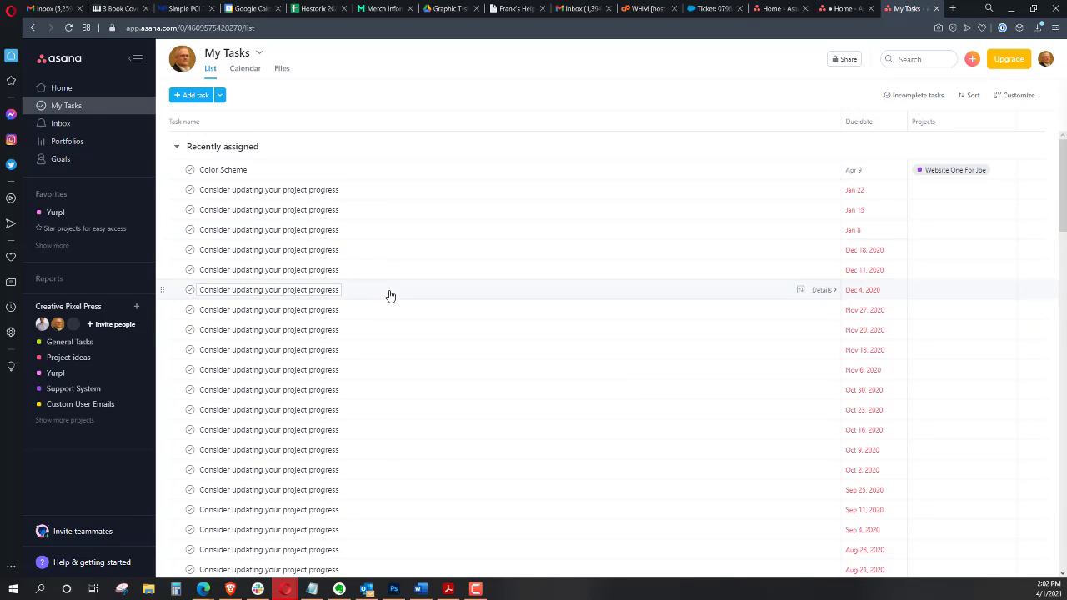
# Return to the Website One For Joe board and move the Color Scheme task back to Sent To Customer
pyautogui.click(65, 88)
pyautogui.click(449, 447)
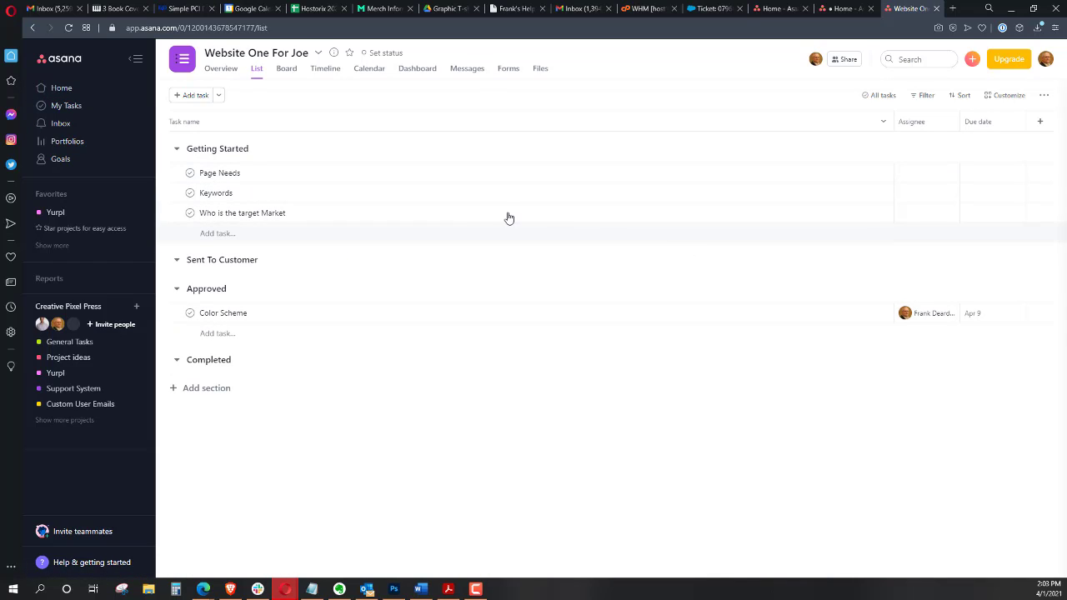
pyautogui.click(286, 73)
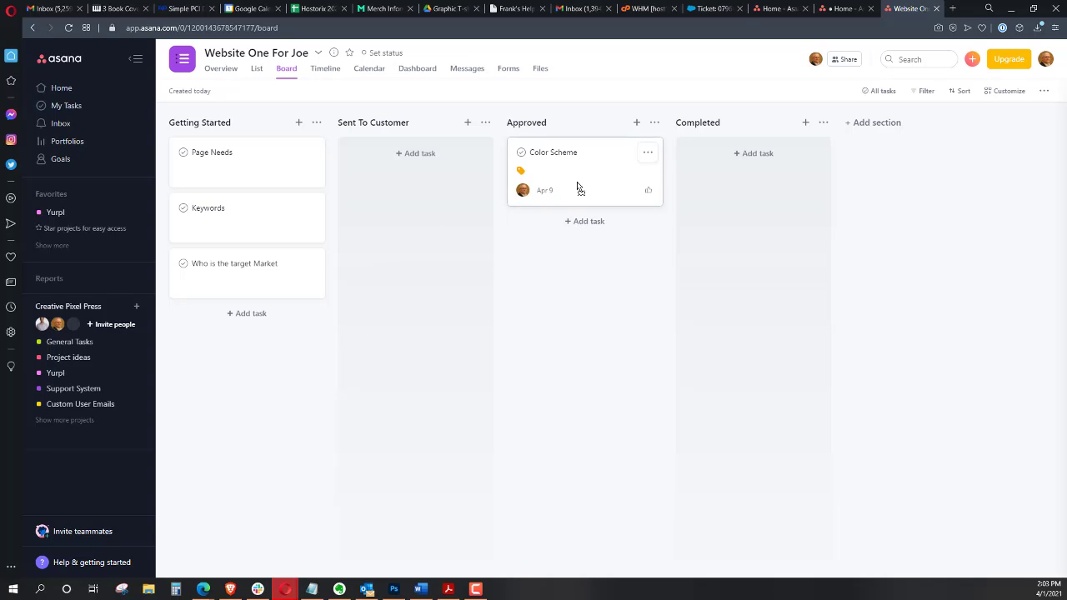
pyautogui.moveTo(580, 187); pyautogui.dragTo(433, 171)
pyautogui.moveTo(408, 125); pyautogui.dragTo(382, 137)
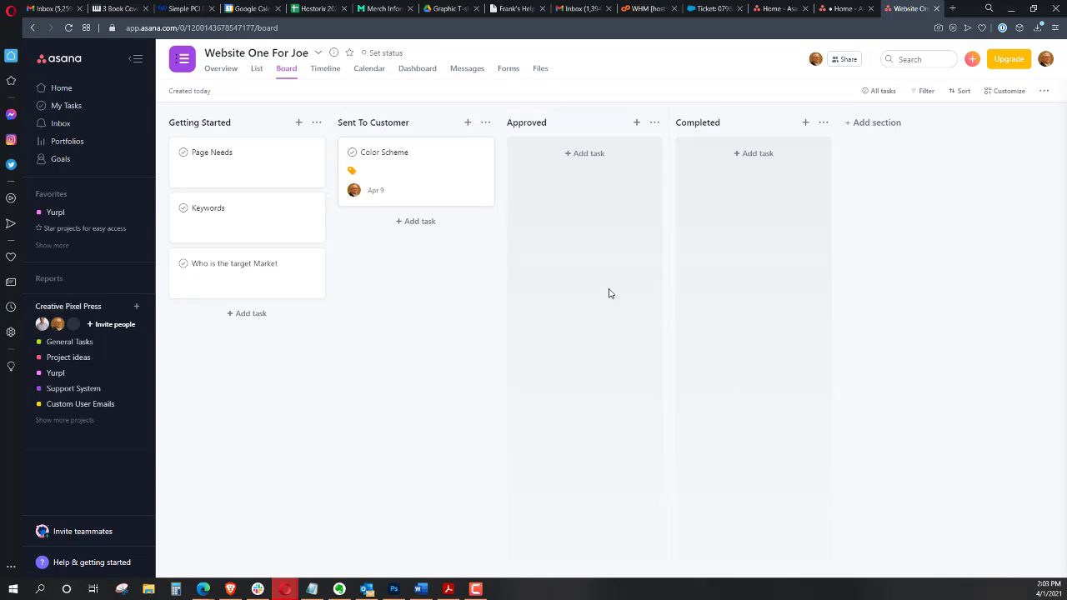